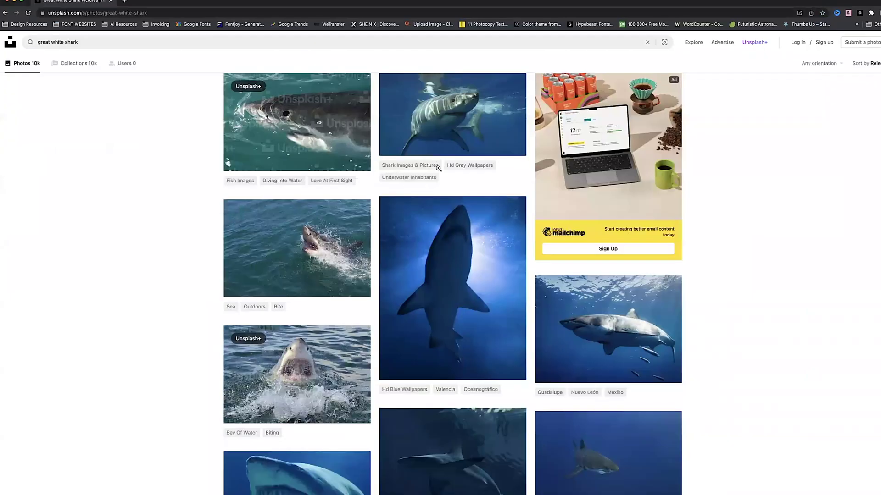
Browse the great white shark photos on Unsplash and search Pexels for "great white" images
{"action": "scroll", "coordinate": [498, 236], "scroll_direction": "down", "scroll_amount": 15}
{"action": "scroll", "coordinate": [457, 257], "scroll_direction": "down", "scroll_amount": 20}
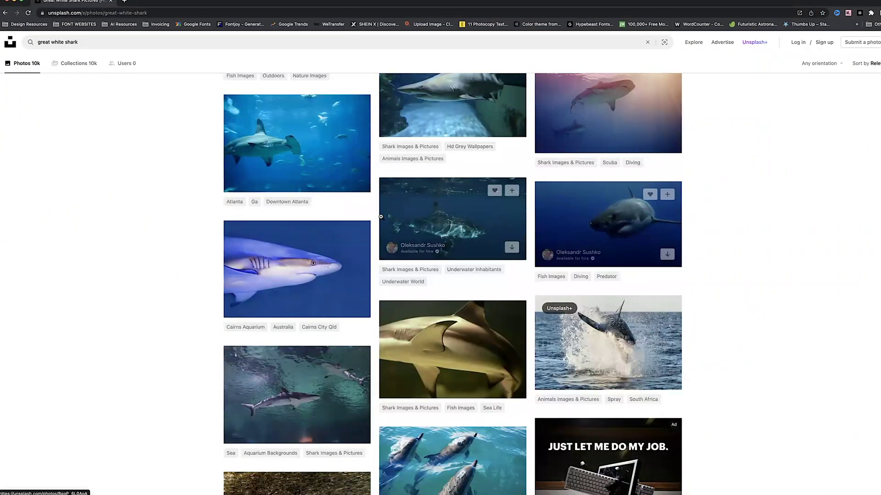
{"action": "key", "text": "super+t"}
{"action": "type", "text": "e"}
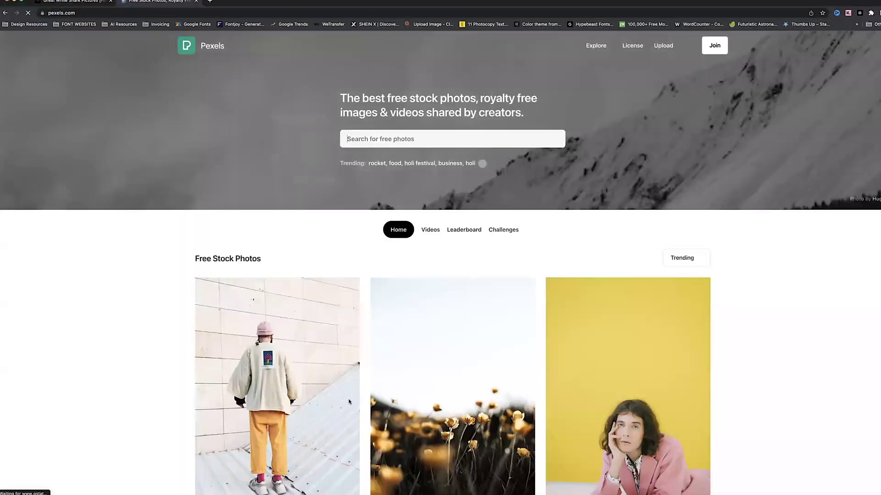
{"action": "type", "text": "reat white"}
{"action": "key", "text": "Return"}
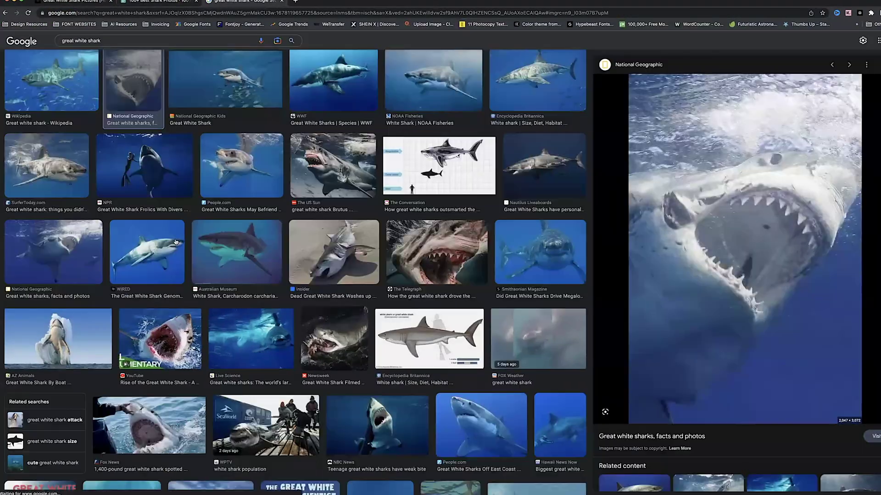
Preview great white shark pictures in the Google Images results, save a reference image and close the preview
{"action": "left_click", "coordinate": [46, 166]}
{"action": "scroll", "coordinate": [777, 183], "scroll_direction": "down", "scroll_amount": 4}
{"action": "left_click", "coordinate": [778, 183]}
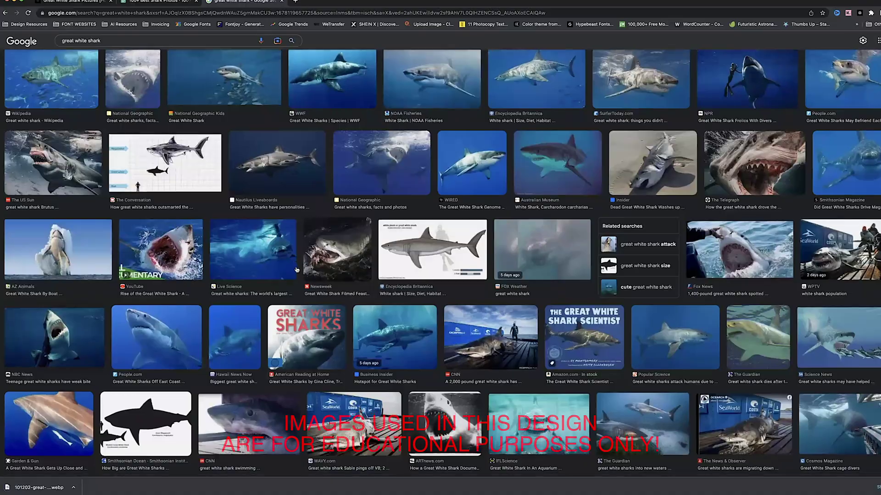
Find the open-mouthed shark photo from Newsweek through the BroBible image's related content and save it as great-white-shark.jpg
{"action": "scroll", "coordinate": [234, 289], "scroll_direction": "down", "scroll_amount": 10}
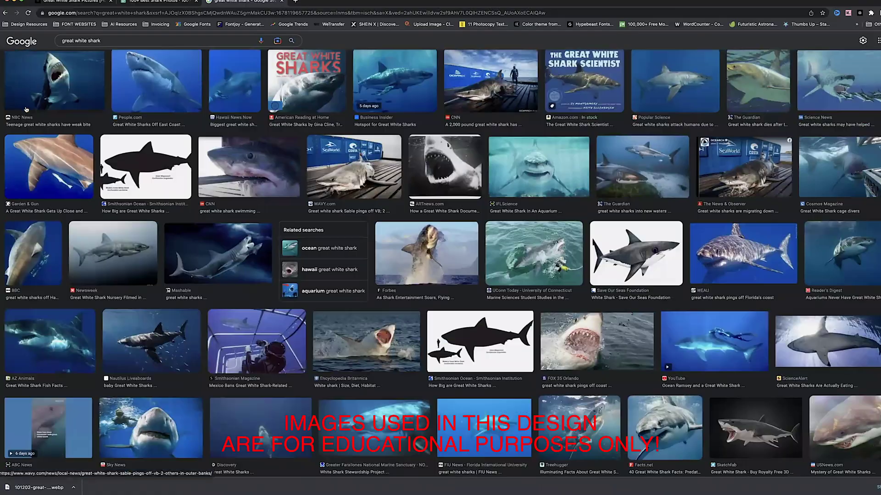
{"action": "scroll", "coordinate": [235, 290], "scroll_direction": "down", "scroll_amount": 8}
{"action": "left_click", "coordinate": [334, 221]}
{"action": "scroll", "coordinate": [738, 266], "scroll_direction": "down", "scroll_amount": 2}
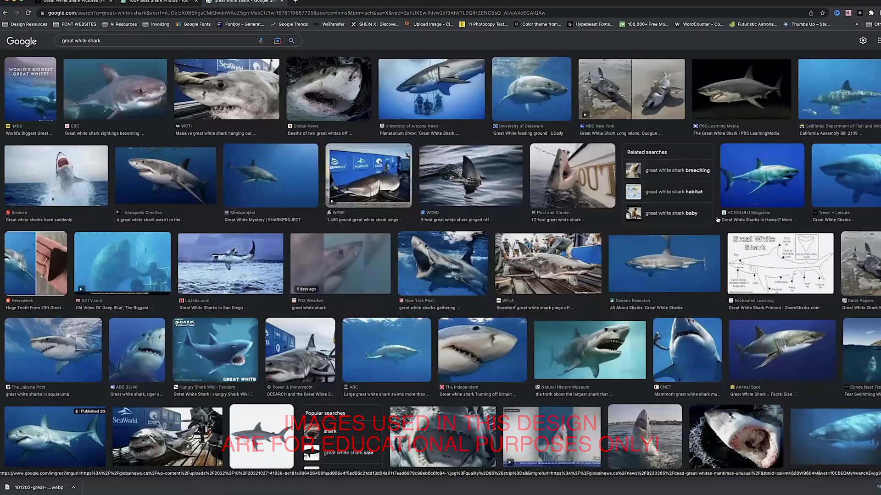
{"action": "left_click", "coordinate": [572, 176]}
{"action": "left_click", "coordinate": [701, 374]}
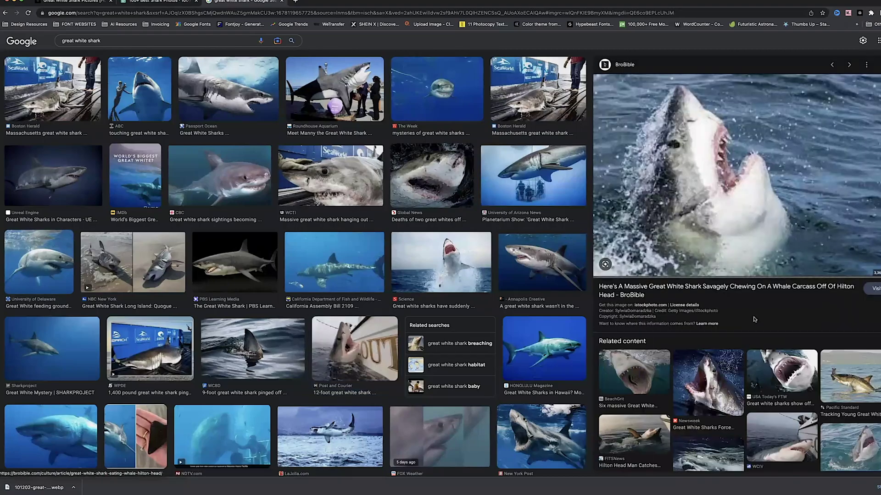
{"action": "left_click", "coordinate": [775, 377]}
{"action": "right_click", "coordinate": [751, 179]}
{"action": "left_click", "coordinate": [775, 252]}
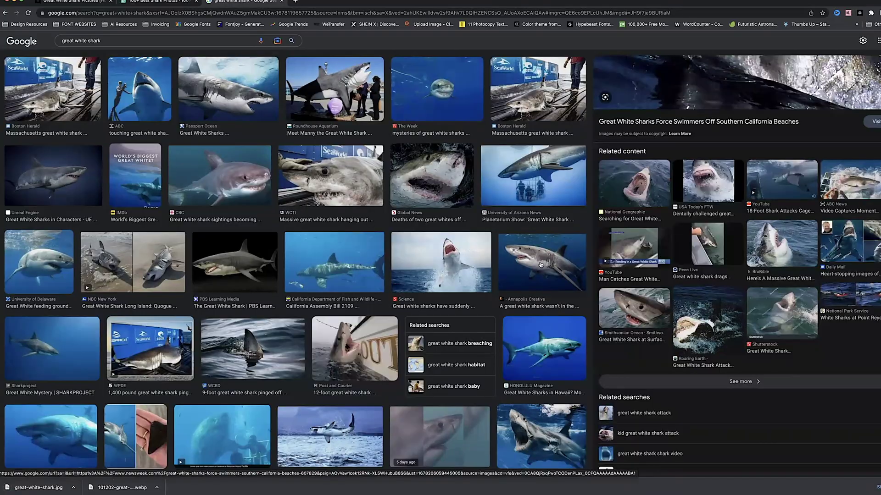
Save The Jakarta Post's great white shark photo and look through further shark results for more reference images
{"action": "scroll", "coordinate": [564, 329], "scroll_direction": "down", "scroll_amount": 5}
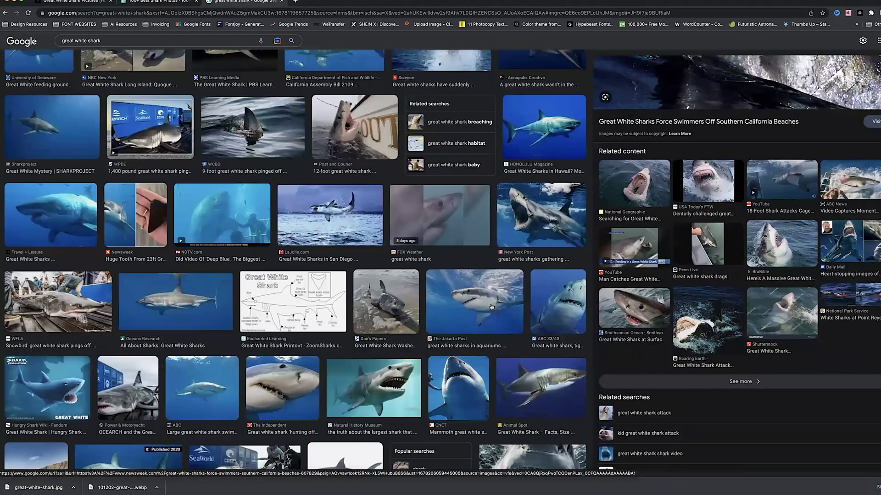
{"action": "left_click", "coordinate": [475, 303]}
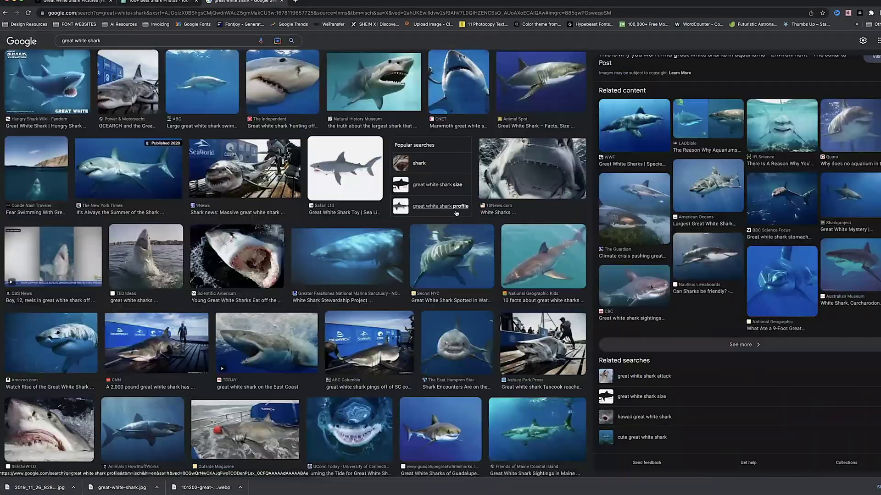
{"action": "scroll", "coordinate": [408, 215], "scroll_direction": "down", "scroll_amount": 10}
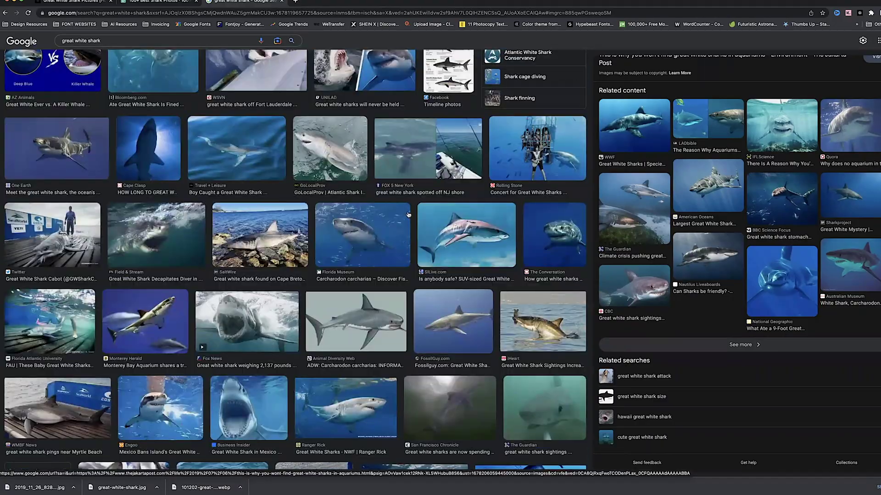
{"action": "scroll", "coordinate": [408, 214], "scroll_direction": "down", "scroll_amount": 10}
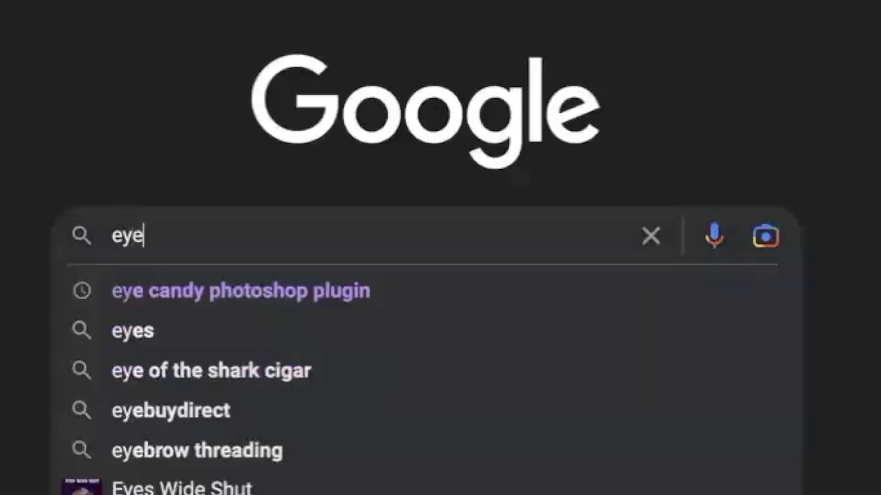
Search Google Images for "eye of the storm" and copy the ArtsProfessional hurricane image
{"action": "type", "text": "of the storm"}
{"action": "key", "text": "Return"}
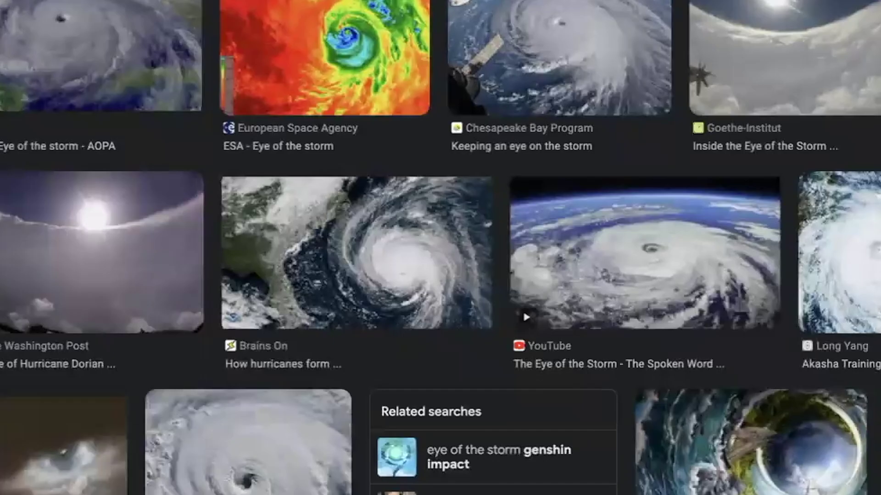
{"action": "left_click", "coordinate": [214, 430]}
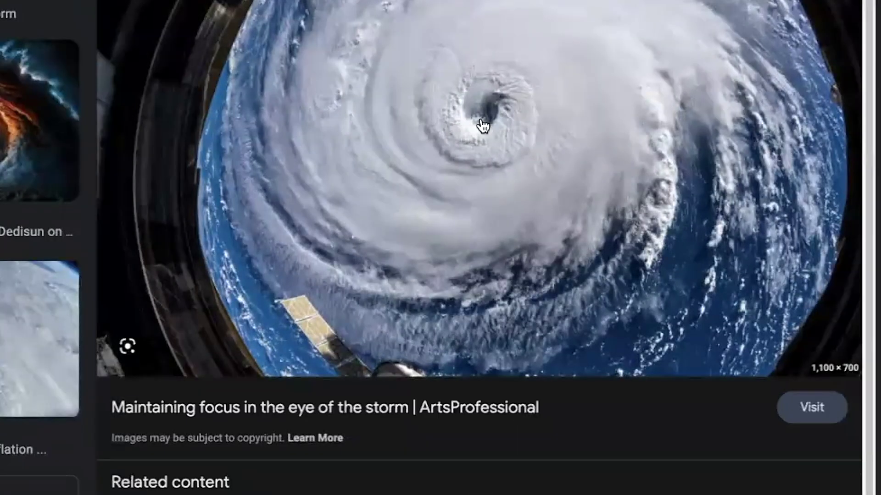
{"action": "right_click", "coordinate": [492, 159]}
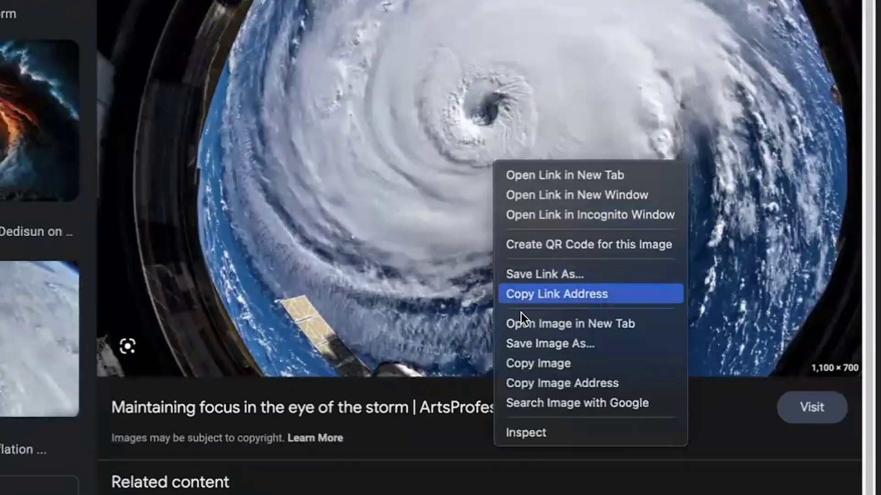
{"action": "left_click", "coordinate": [530, 363]}
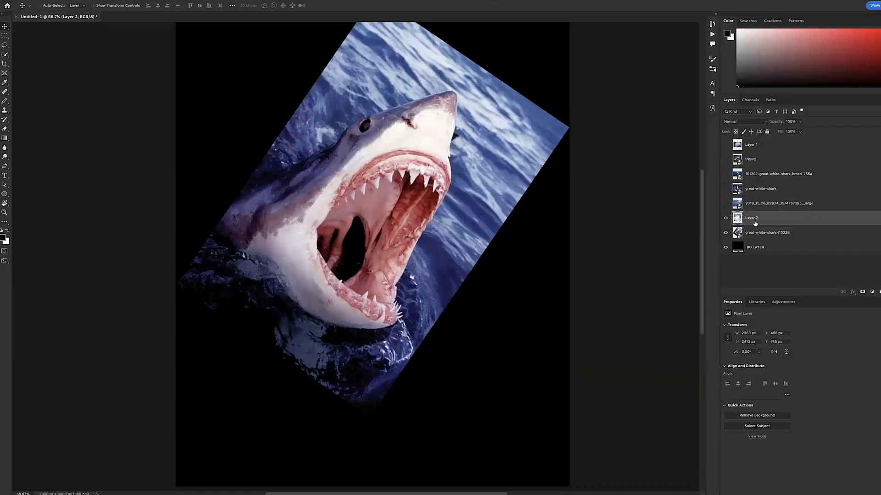
Switch to Photoshop and paste the storm image into the poster, enlarged and layered behind the open-mouthed shark
{"action": "key", "text": "ctrl+v"}
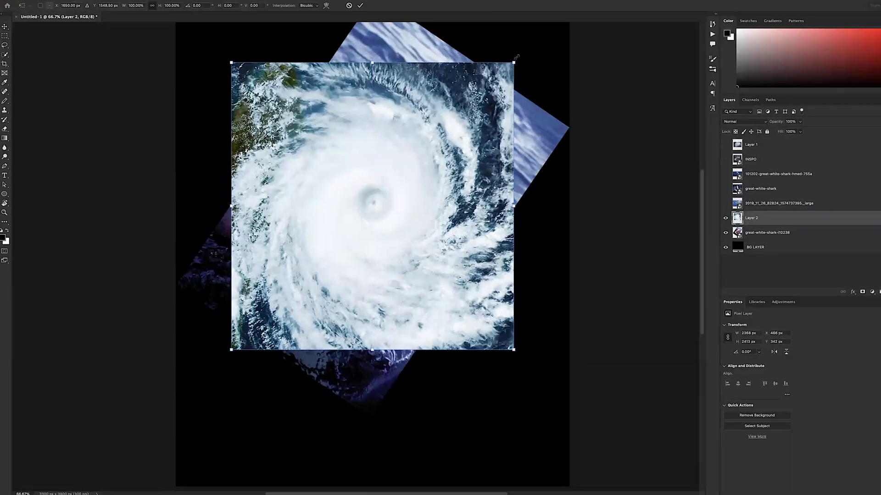
{"action": "left_click", "coordinate": [740, 122]}
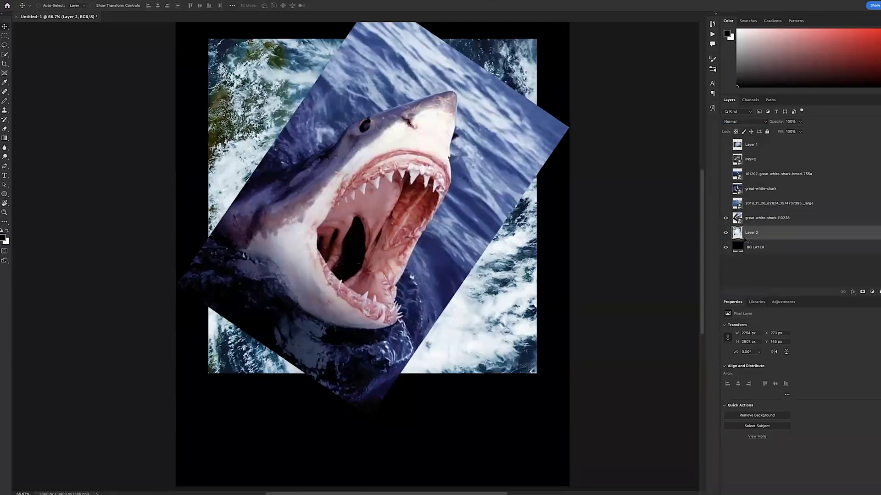
{"action": "left_click", "coordinate": [789, 216]}
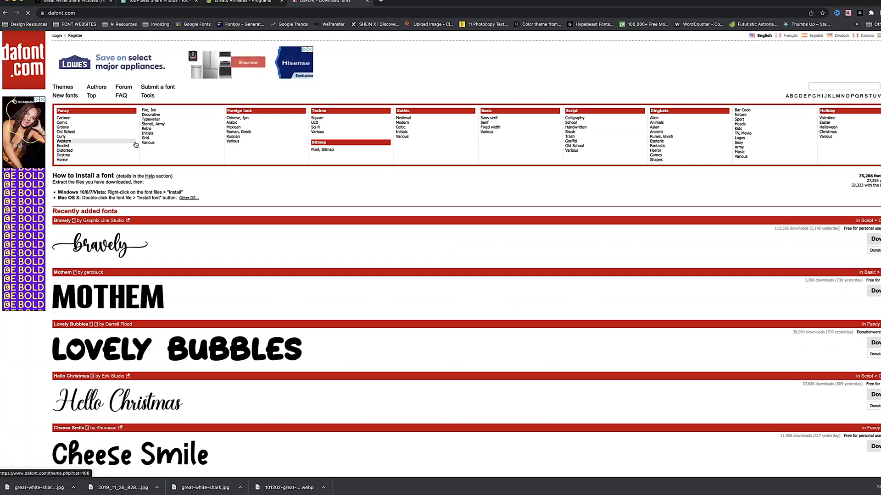
On DaFont, open the Basic > Various category and preview its fonts with the text "REPRESENT"
{"action": "scroll", "coordinate": [179, 287], "scroll_direction": "down", "scroll_amount": 5}
{"action": "scroll", "coordinate": [180, 288], "scroll_direction": "up", "scroll_amount": 5}
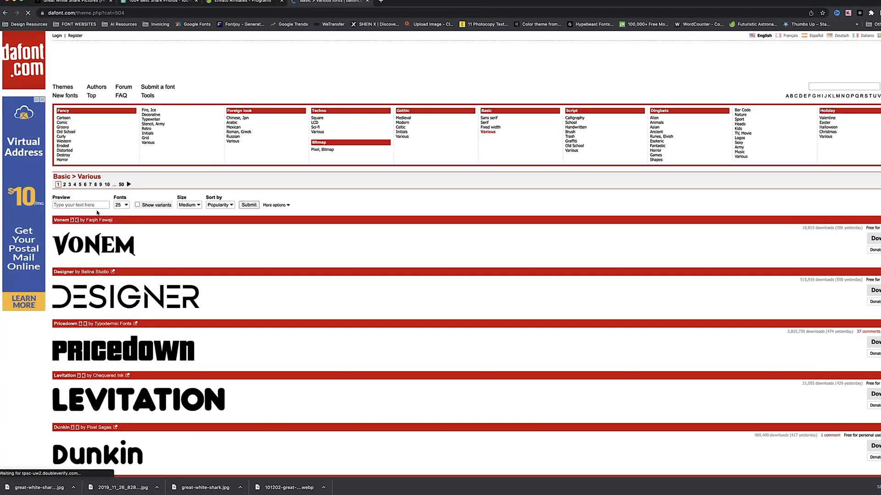
{"action": "left_click", "coordinate": [94, 206]}
{"action": "type", "text": "REPRESENT"}
{"action": "key", "text": "Return"}
Download the Tunning font from page 5 of the list and install Tunning-OxideBold.ttf
{"action": "scroll", "coordinate": [101, 289], "scroll_direction": "down", "scroll_amount": 20}
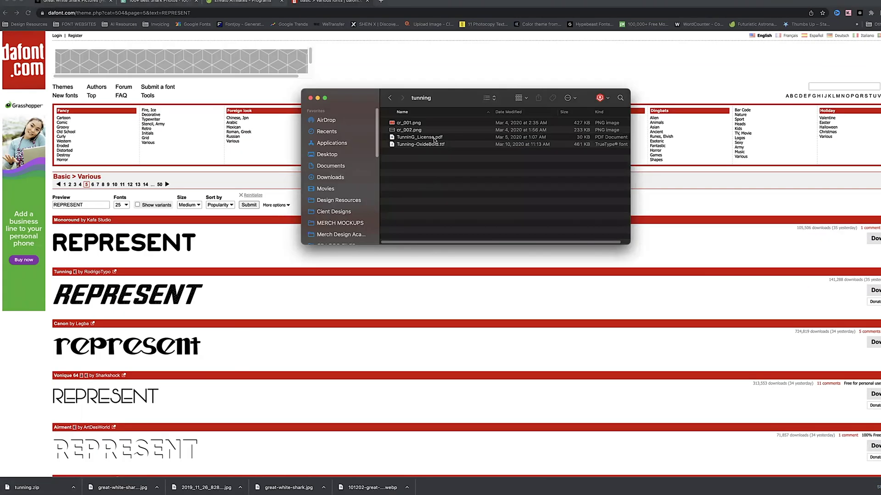
{"action": "left_click", "coordinate": [237, 306]}
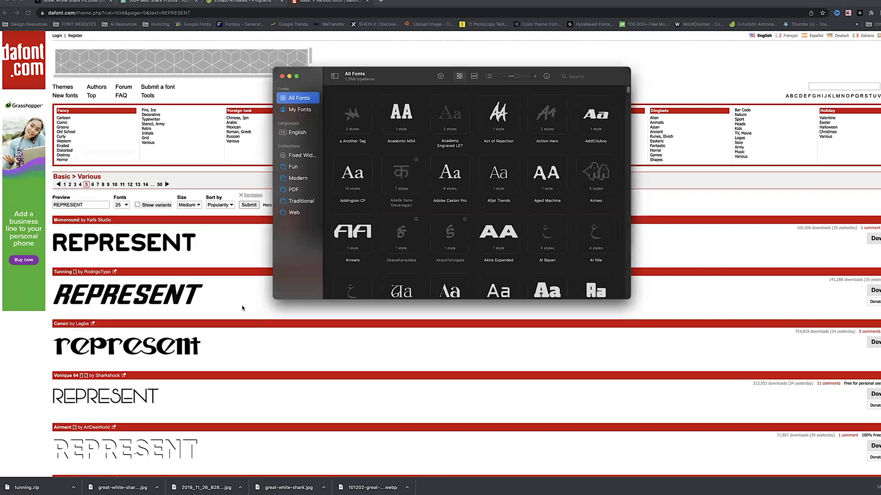
Go to page 6 of the font list, download the Poggers font and install it
{"action": "scroll", "coordinate": [243, 304], "scroll_direction": "down", "scroll_amount": 15}
{"action": "scroll", "coordinate": [235, 320], "scroll_direction": "down", "scroll_amount": 4}
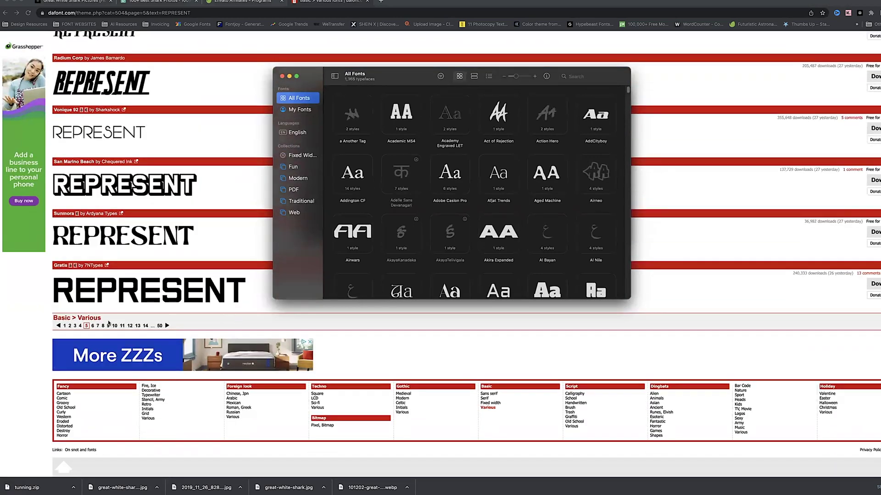
{"action": "left_click", "coordinate": [93, 324]}
{"action": "scroll", "coordinate": [292, 217], "scroll_direction": "down", "scroll_amount": 5}
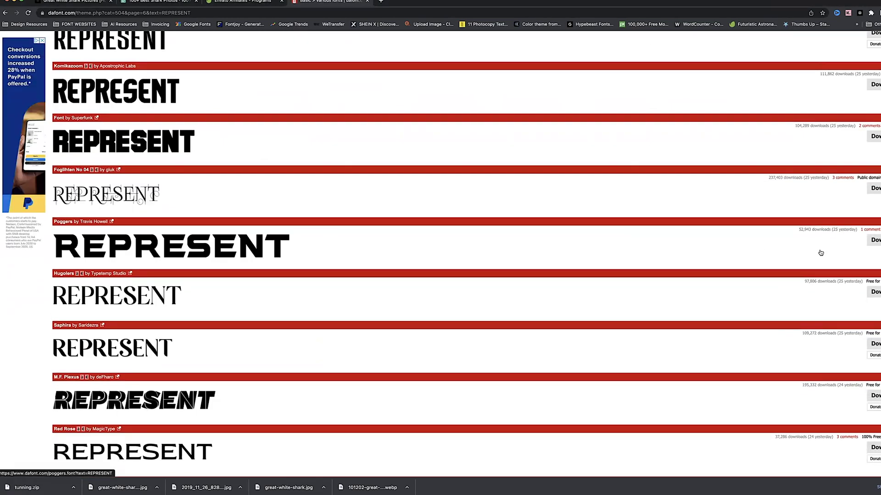
{"action": "scroll", "coordinate": [111, 229], "scroll_direction": "down", "scroll_amount": 3}
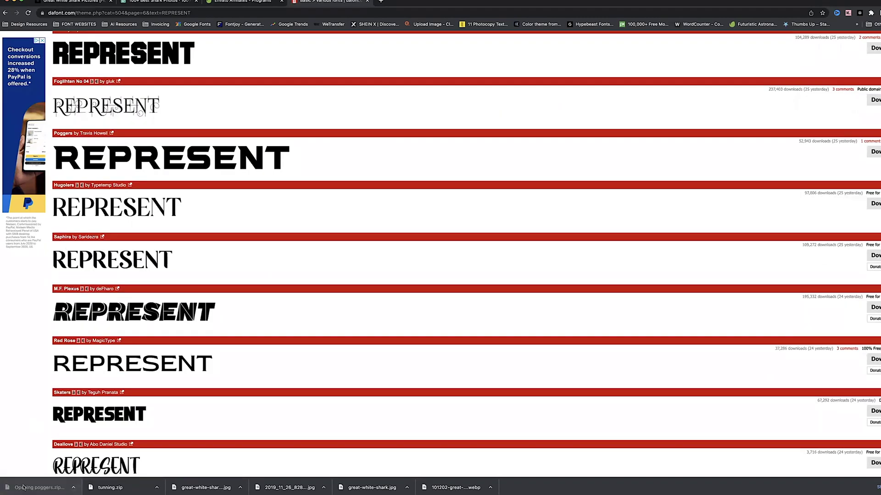
{"action": "double_click", "coordinate": [428, 213]}
{"action": "left_click", "coordinate": [236, 306]}
{"action": "scroll", "coordinate": [174, 305], "scroll_direction": "down", "scroll_amount": 10}
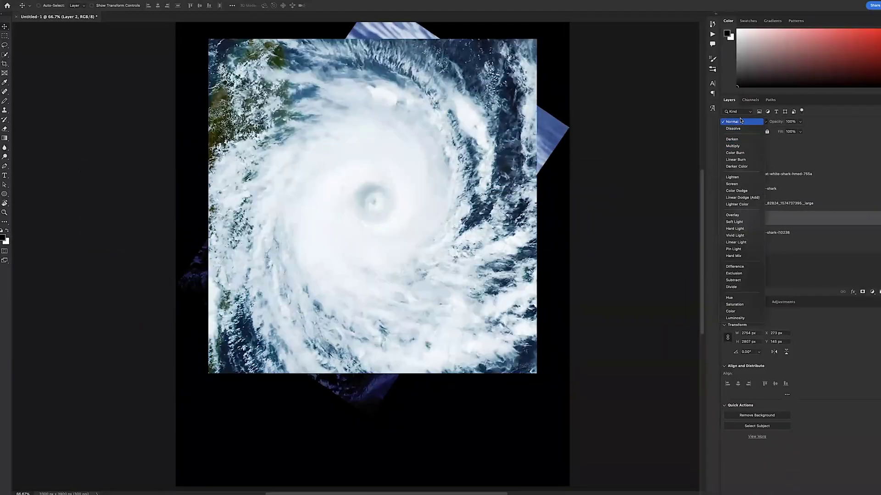
In Photoshop, move Layer 2 beneath the great-white-shark-i10238 layer and set the shark layer's opacity to 60%
{"action": "left_click_drag", "start_coordinate": [751, 240], "coordinate": [751, 240]}
{"action": "left_click", "coordinate": [767, 218]}
{"action": "left_click", "coordinate": [800, 122]}
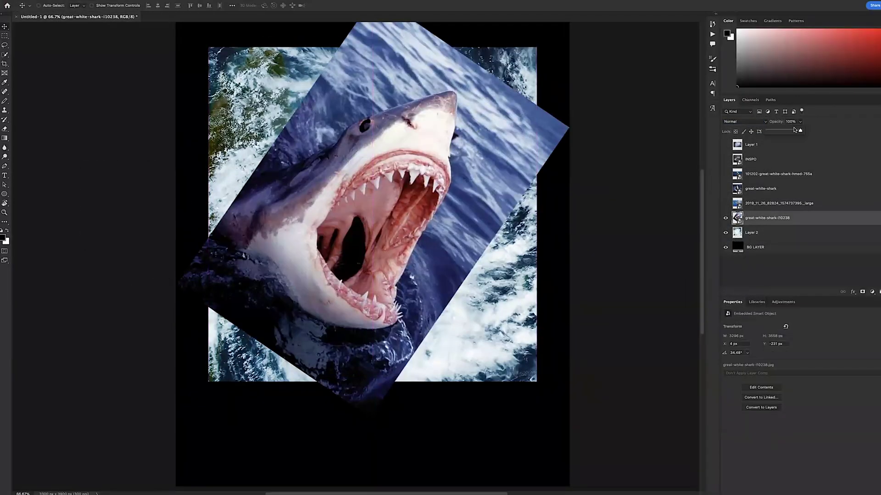
{"action": "left_click_drag", "start_coordinate": [802, 132], "coordinate": [787, 132]}
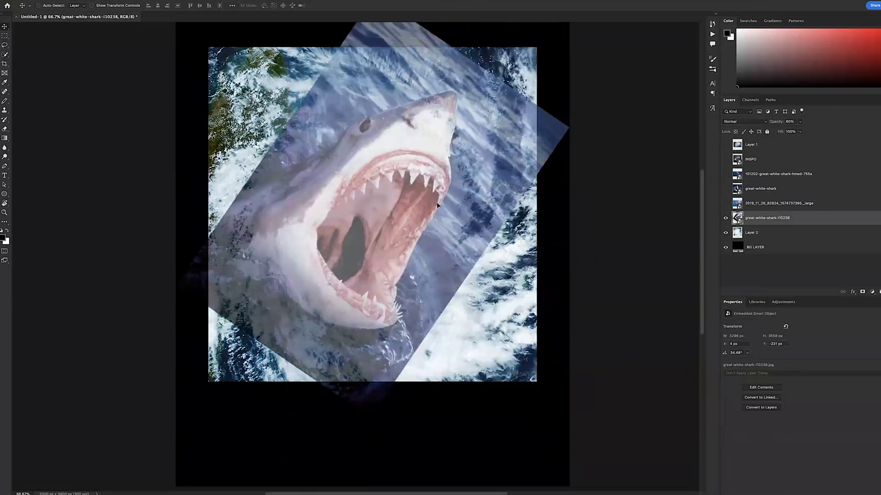
Nudge the shark up over the storm's eye and rotate the storm image on Layer 2 about a quarter turn behind it
{"action": "left_click_drag", "start_coordinate": [437, 205], "coordinate": [435, 212]}
{"action": "left_click", "coordinate": [778, 232]}
{"action": "key", "text": "super+t"}
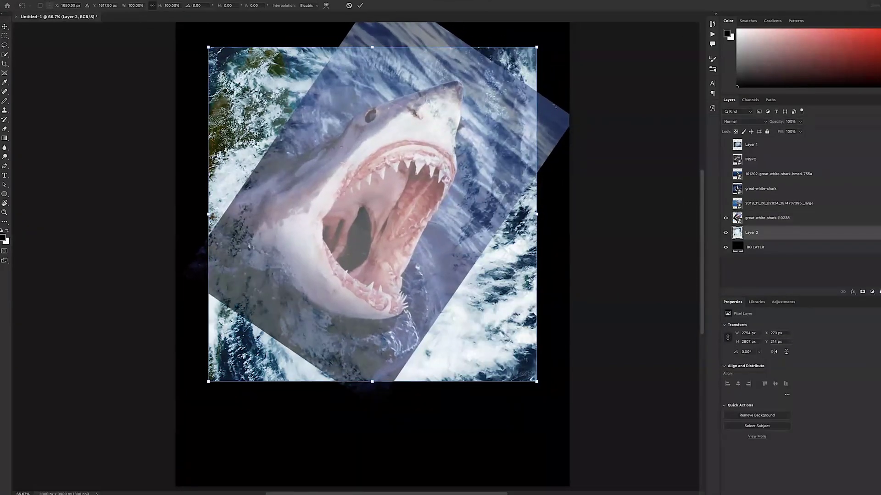
{"action": "left_click_drag", "start_coordinate": [562, 168], "coordinate": [345, 94]}
{"action": "mouse_move", "coordinate": [434, 201]}
{"action": "left_mouse_down"}
{"action": "mouse_move", "coordinate": [433, 183]}
{"action": "mouse_move", "coordinate": [428, 191]}
{"action": "left_mouse_up"}
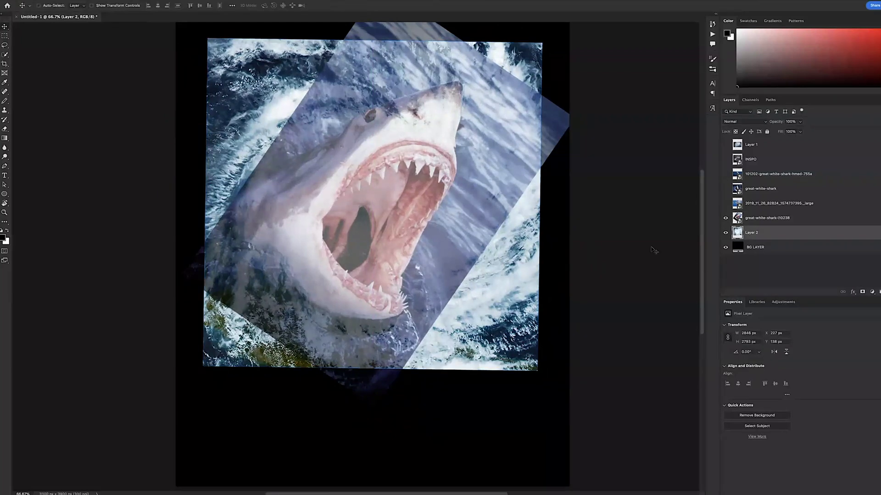
Check Layer 2 with the shark hidden, and rotate the storm image so it sits diagonally behind the shark
{"action": "left_click", "coordinate": [725, 218]}
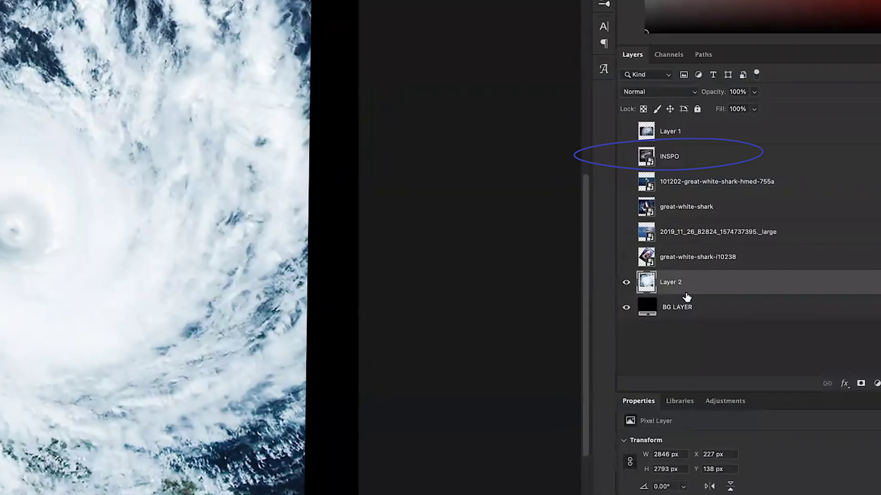
{"action": "left_click", "coordinate": [627, 258]}
{"action": "mouse_move", "coordinate": [324, 53]}
{"action": "left_mouse_down"}
{"action": "mouse_move", "coordinate": [174, 9]}
{"action": "mouse_move", "coordinate": [4, 67]}
{"action": "mouse_move", "coordinate": [46, 110]}
{"action": "left_mouse_up"}
{"action": "left_click_drag", "start_coordinate": [0, 145], "coordinate": [3, 143]}
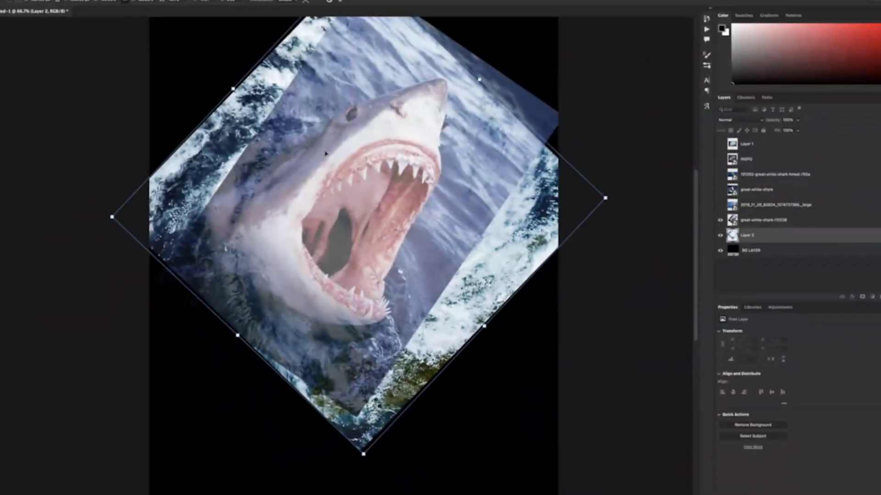
{"action": "key", "text": "Return"}
Set the great-white-shark-i10238 layer's opacity back to 100%
{"action": "left_click", "coordinate": [627, 257]}
{"action": "left_click", "coordinate": [725, 218]}
{"action": "left_click", "coordinate": [766, 218]}
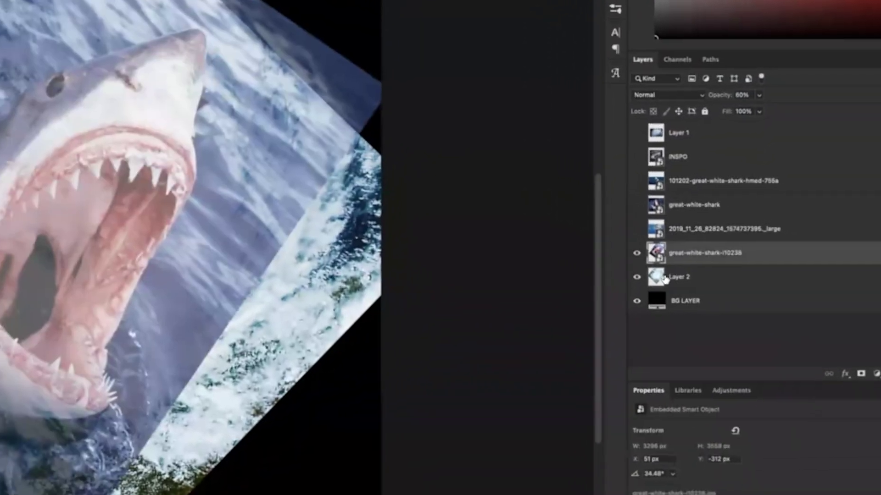
{"action": "key", "text": "6"}
{"action": "left_click", "coordinate": [681, 294]}
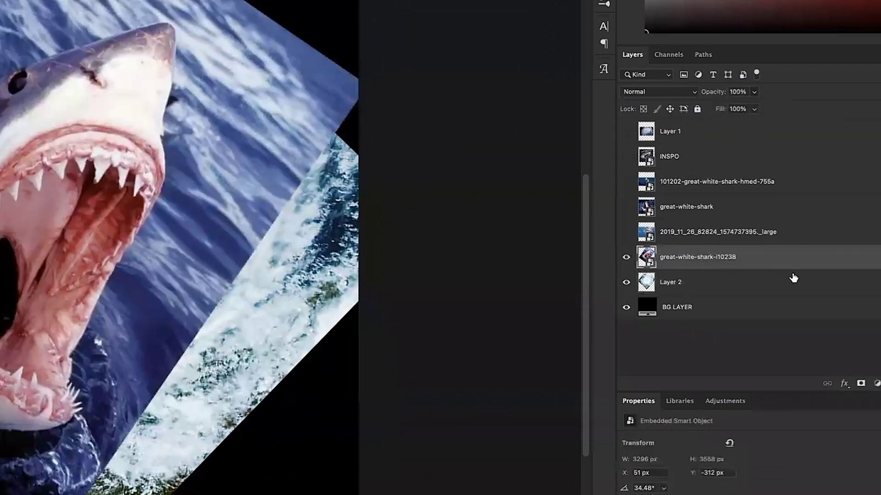
Try adding a layer mask to the great-white-shark-i10238 layer
{"action": "left_click", "coordinate": [861, 385]}
{"action": "left_click_drag", "start_coordinate": [249, 159], "coordinate": [196, 176]}
{"action": "key", "text": "super+="}
{"action": "key", "text": "super+z"}
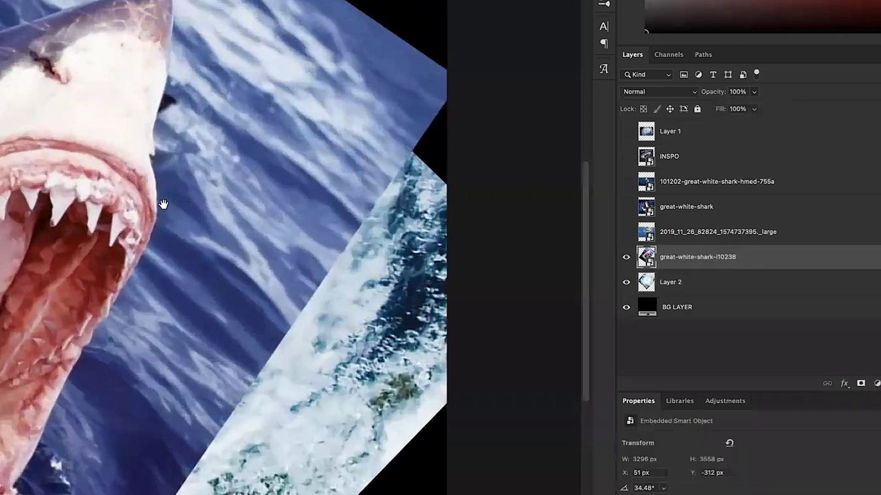
Add a layer mask to the great-white-shark-i10238 layer and paint out the water beside the snout with the Soft Round brush
{"action": "left_click_drag", "start_coordinate": [163, 202], "coordinate": [216, 177]}
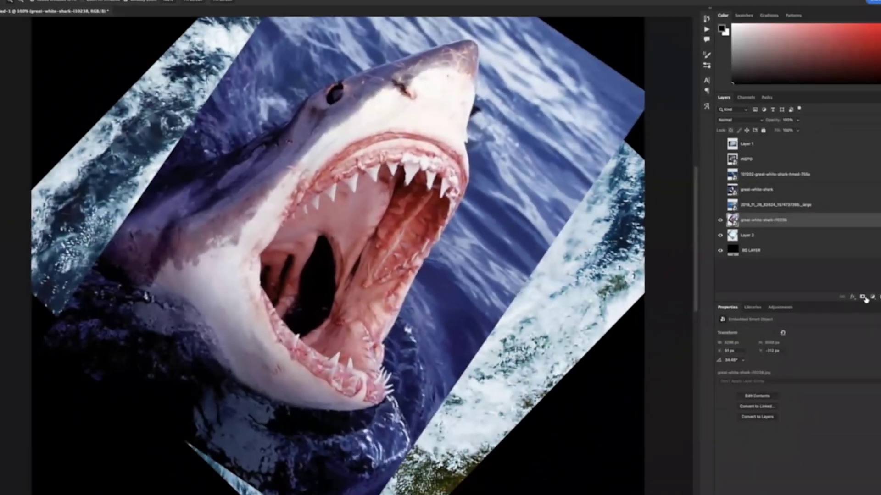
{"action": "left_click", "coordinate": [861, 365]}
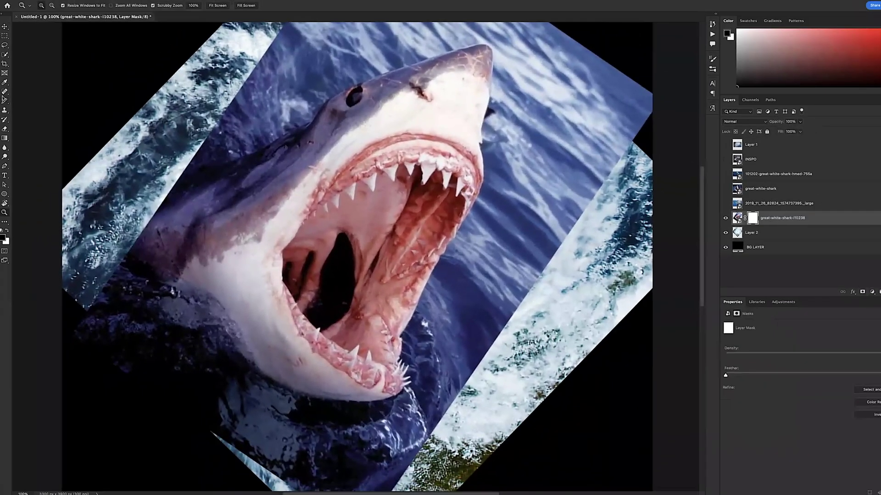
{"action": "left_click", "coordinate": [43, 6]}
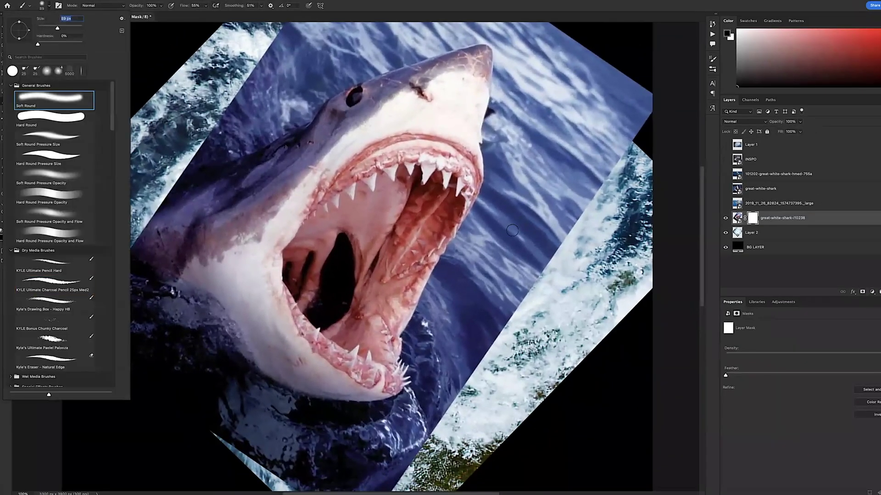
{"action": "left_click_drag", "start_coordinate": [512, 231], "coordinate": [612, 184]}
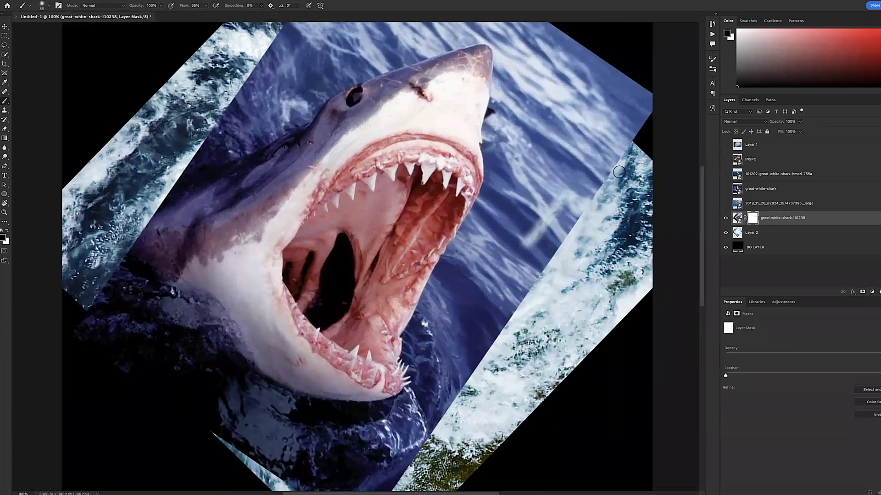
{"action": "mouse_move", "coordinate": [639, 155]}
{"action": "left_mouse_down"}
{"action": "mouse_move", "coordinate": [575, 197]}
{"action": "mouse_move", "coordinate": [544, 257]}
{"action": "left_mouse_up"}
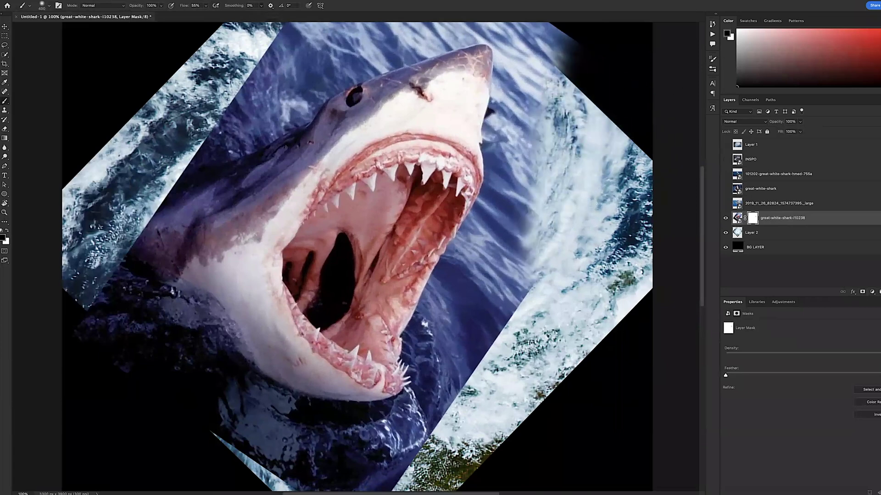
Mask out the shark photo's water above the snout, behind the head and along the open jaw
{"action": "left_click_drag", "start_coordinate": [507, 99], "coordinate": [531, 142]}
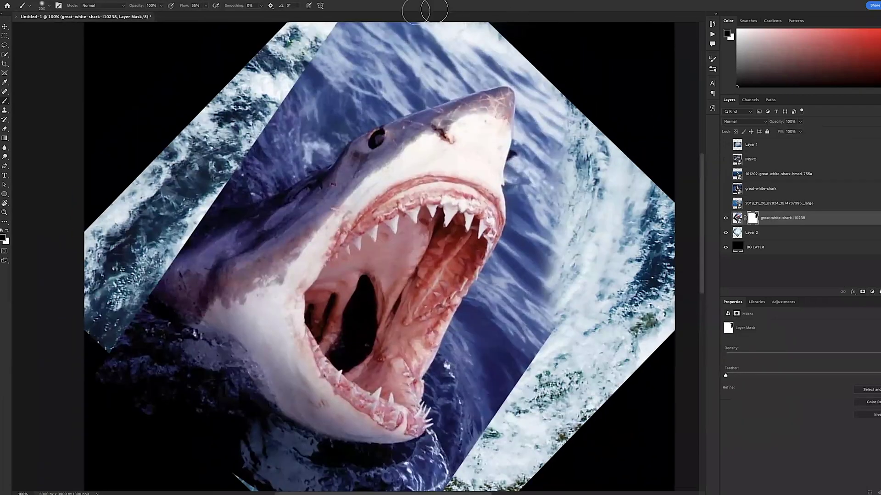
{"action": "left_click_drag", "start_coordinate": [422, 48], "coordinate": [426, 79]}
{"action": "mouse_move", "coordinate": [379, 51]}
{"action": "left_mouse_down"}
{"action": "mouse_move", "coordinate": [372, 94]}
{"action": "mouse_move", "coordinate": [279, 188]}
{"action": "left_mouse_up"}
{"action": "left_click_drag", "start_coordinate": [578, 170], "coordinate": [546, 298]}
{"action": "mouse_move", "coordinate": [569, 231]}
{"action": "left_mouse_down"}
{"action": "mouse_move", "coordinate": [546, 92]}
{"action": "mouse_move", "coordinate": [484, 272]}
{"action": "mouse_move", "coordinate": [434, 379]}
{"action": "mouse_move", "coordinate": [471, 294]}
{"action": "mouse_move", "coordinate": [330, 296]}
{"action": "mouse_move", "coordinate": [237, 247]}
{"action": "mouse_move", "coordinate": [220, 195]}
{"action": "left_mouse_up"}
{"action": "mouse_move", "coordinate": [242, 252]}
{"action": "left_mouse_down"}
{"action": "mouse_move", "coordinate": [392, 287]}
{"action": "mouse_move", "coordinate": [432, 248]}
{"action": "mouse_move", "coordinate": [328, 186]}
{"action": "left_mouse_up"}
Enlarge the mask brush to 700 px and hide the water below the lower jaw and behind the shark's back
{"action": "key", "text": "bracketright"}
{"action": "key", "text": "bracketright"}
{"action": "key", "text": "bracketright"}
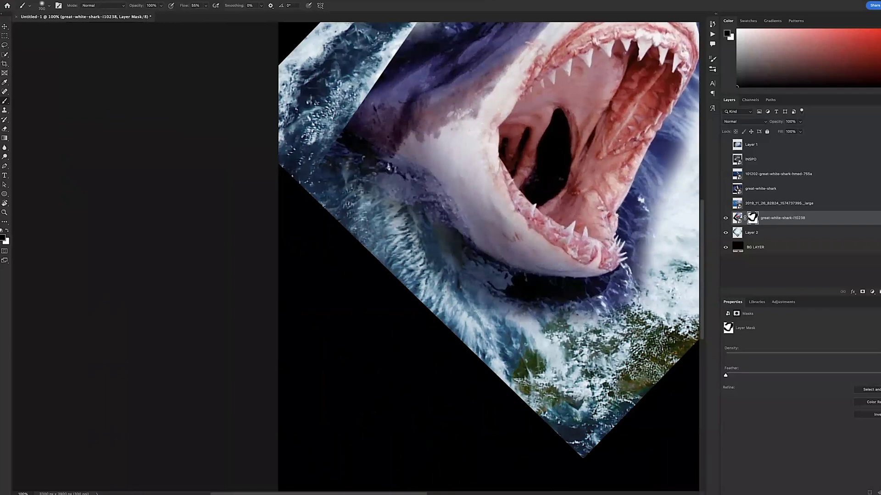
{"action": "left_click_drag", "start_coordinate": [575, 354], "coordinate": [445, 312]}
{"action": "left_click_drag", "start_coordinate": [405, 338], "coordinate": [389, 467]}
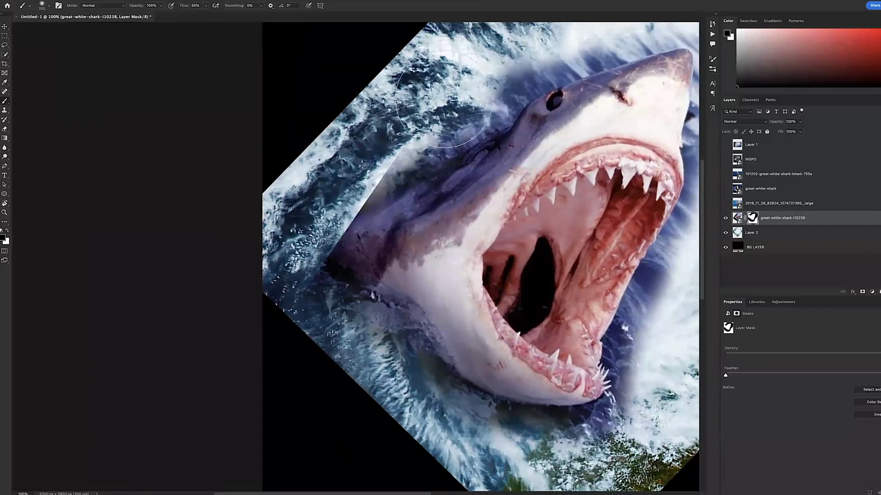
{"action": "mouse_move", "coordinate": [452, 124]}
{"action": "left_mouse_down"}
{"action": "mouse_move", "coordinate": [308, 198]}
{"action": "mouse_move", "coordinate": [380, 234]}
{"action": "left_mouse_up"}
Tighten the mask along the mouth and lower jaw to remove the leftover blue water around the shark
{"action": "scroll", "coordinate": [481, 257], "scroll_direction": "down", "scroll_amount": 3}
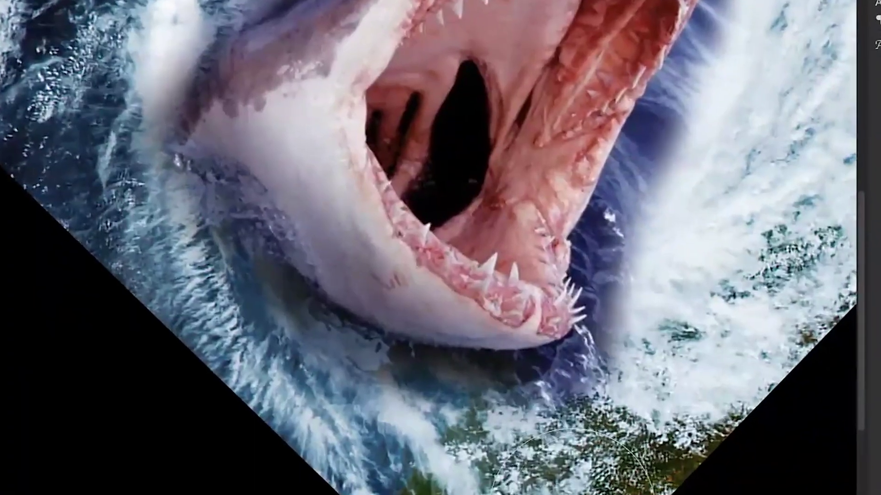
{"action": "mouse_move", "coordinate": [718, 76]}
{"action": "left_mouse_down"}
{"action": "mouse_move", "coordinate": [613, 232]}
{"action": "mouse_move", "coordinate": [624, 340]}
{"action": "left_mouse_up"}
{"action": "mouse_move", "coordinate": [615, 385]}
{"action": "left_mouse_down"}
{"action": "mouse_move", "coordinate": [207, 393]}
{"action": "mouse_move", "coordinate": [197, 248]}
{"action": "left_mouse_up"}
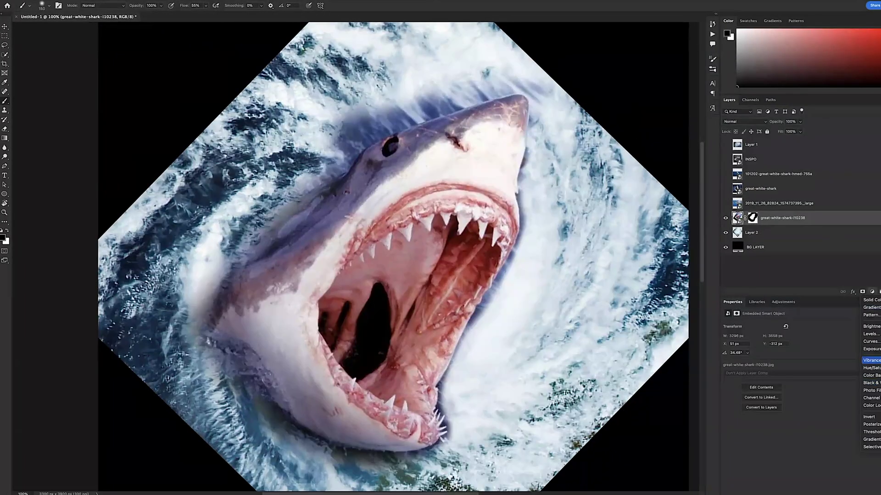
Add a Color Balance adjustment clipped to the shark layer, plus a Hue/Saturation adjustment that fully desaturates the composite
{"action": "left_click", "coordinate": [872, 375]}
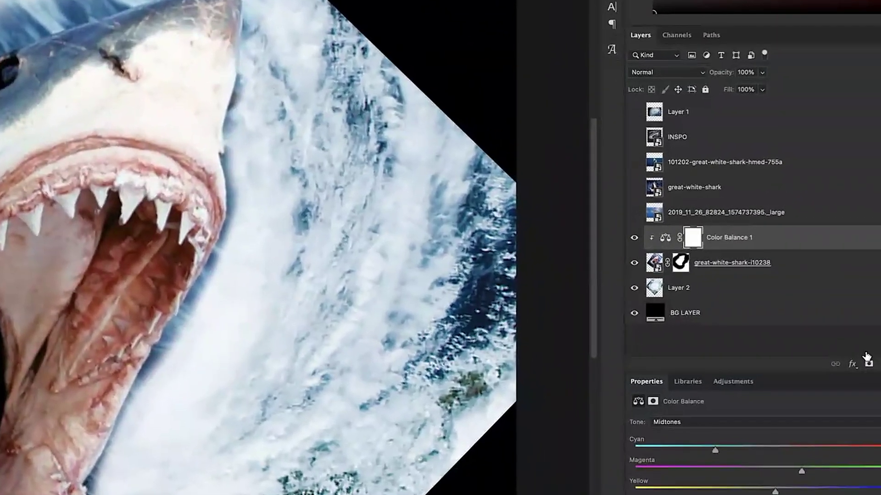
{"action": "left_click", "coordinate": [874, 492]}
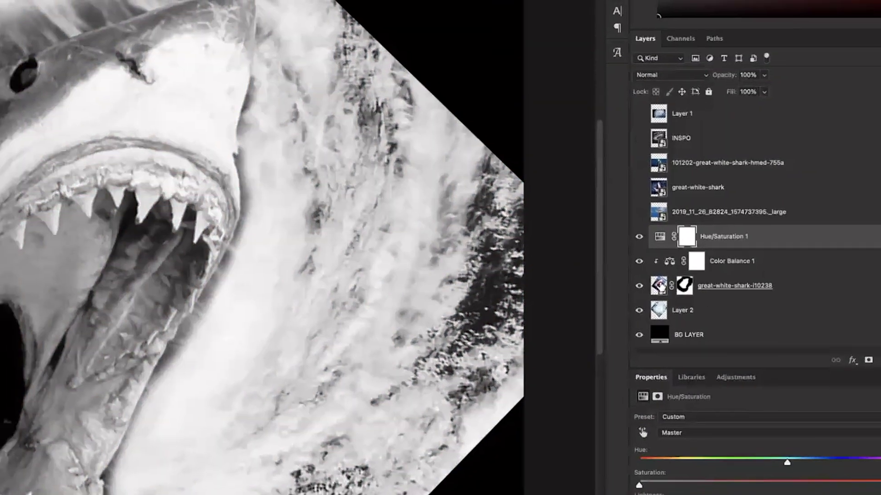
{"action": "left_click", "coordinate": [736, 288]}
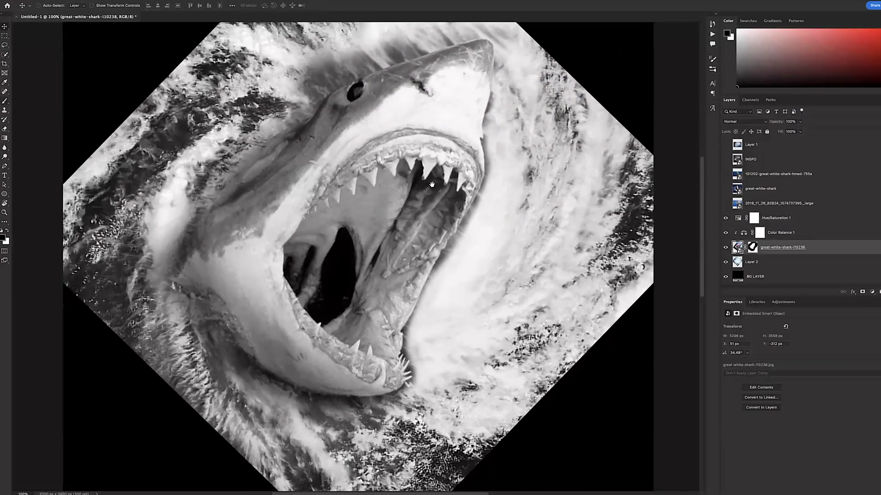
{"action": "left_click_drag", "start_coordinate": [431, 184], "coordinate": [441, 175]}
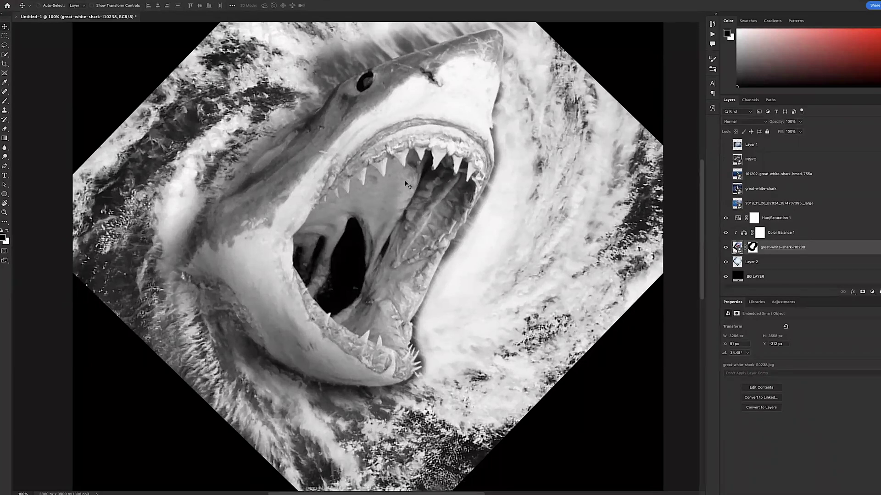
Try raising the lightness of the Hue/Saturation 1 adjustment slightly
{"action": "left_click", "coordinate": [805, 218]}
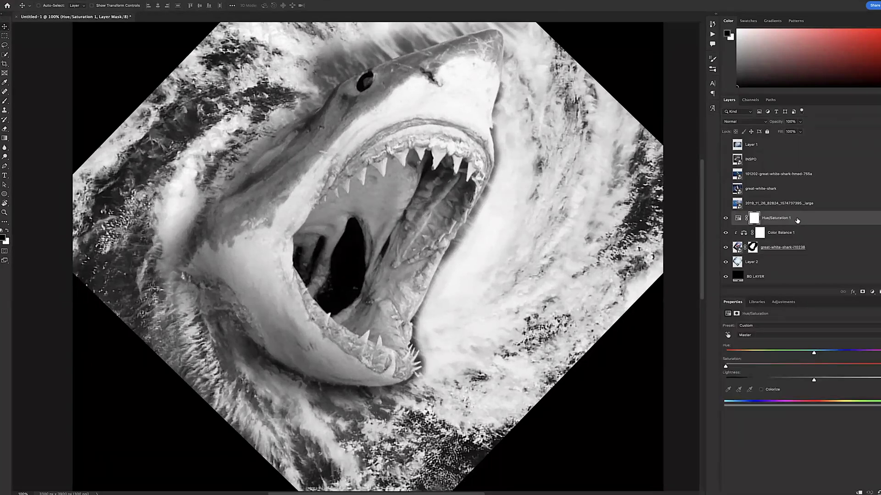
{"action": "left_click_drag", "start_coordinate": [814, 381], "coordinate": [822, 380]}
{"action": "key", "text": "super+z"}
Apply a Brightness/Contrast adjustment to the great-white-shark-i10238 layer to brighten the shark and strengthen its contrast
{"action": "left_click", "coordinate": [743, 251]}
{"action": "left_click", "coordinate": [84, 1]}
{"action": "mouse_move", "coordinate": [99, 6]}
{"action": "left_click", "coordinate": [195, 7]}
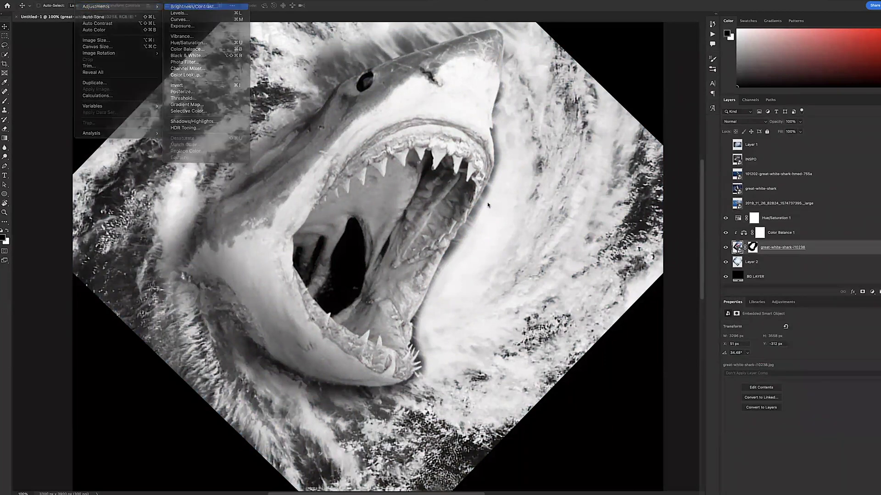
{"action": "left_click_drag", "start_coordinate": [439, 157], "coordinate": [450, 157]}
{"action": "left_click_drag", "start_coordinate": [449, 135], "coordinate": [553, 160]}
{"action": "left_click", "coordinate": [596, 152]}
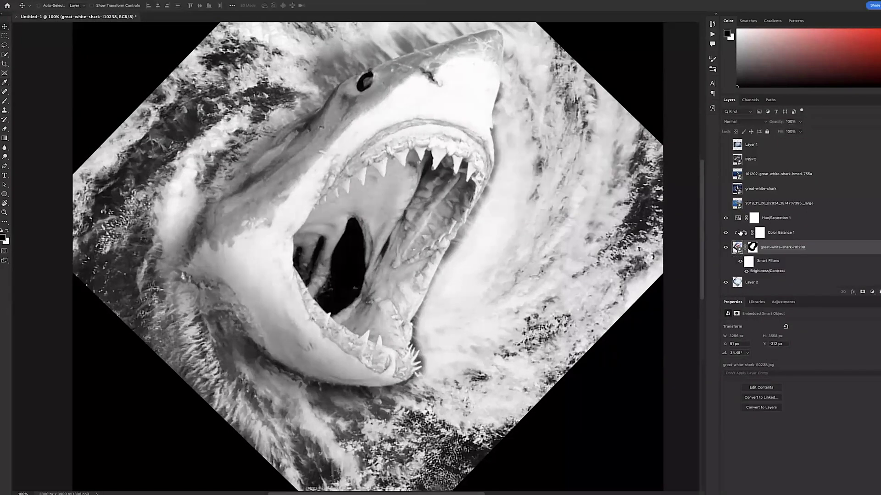
Hide the Hue/Saturation 1 adjustment and inspect the shark's blend with the storm in colour
{"action": "left_click", "coordinate": [725, 218]}
{"action": "key", "text": "z"}
{"action": "left_click_drag", "start_coordinate": [454, 169], "coordinate": [416, 197]}
{"action": "double_click", "coordinate": [426, 165]}
{"action": "left_click", "coordinate": [424, 216], "text": "alt"}
{"action": "left_click", "coordinate": [417, 196]}
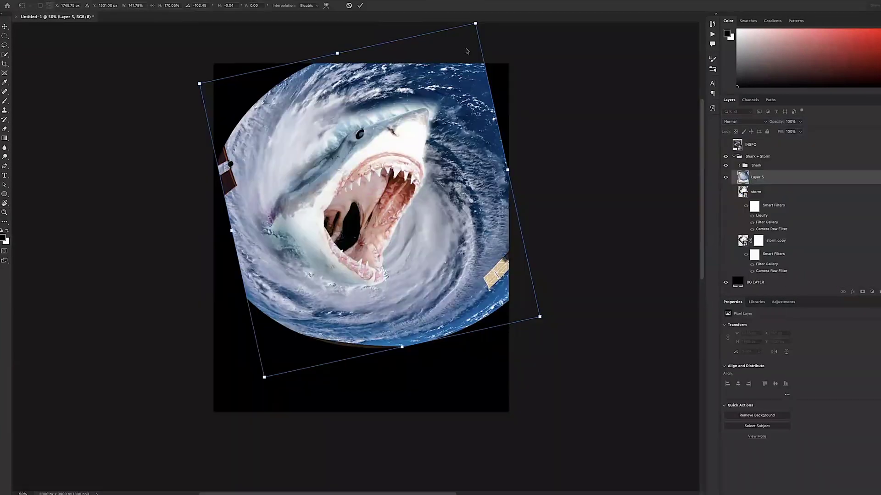
Transform the Layer 5 storm image behind the shark and mask its outer edges with a soft brush into a rounded vignette
{"action": "left_click_drag", "start_coordinate": [467, 52], "coordinate": [519, 119]}
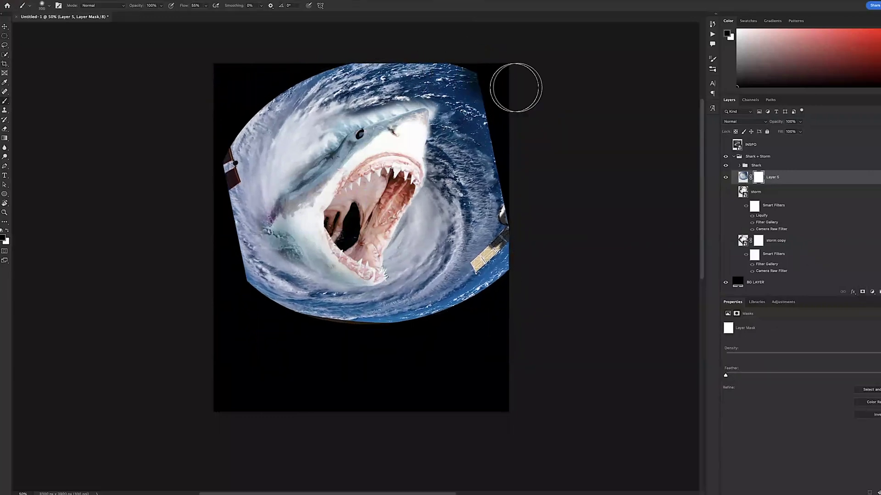
{"action": "mouse_move", "coordinate": [515, 87]}
{"action": "left_mouse_down"}
{"action": "mouse_move", "coordinate": [309, 38]}
{"action": "mouse_move", "coordinate": [309, 30]}
{"action": "mouse_move", "coordinate": [227, 117]}
{"action": "mouse_move", "coordinate": [218, 143]}
{"action": "mouse_move", "coordinate": [236, 129]}
{"action": "mouse_move", "coordinate": [215, 168]}
{"action": "mouse_move", "coordinate": [196, 277]}
{"action": "mouse_move", "coordinate": [225, 323]}
{"action": "mouse_move", "coordinate": [365, 363]}
{"action": "mouse_move", "coordinate": [497, 314]}
{"action": "mouse_move", "coordinate": [535, 226]}
{"action": "mouse_move", "coordinate": [454, 320]}
{"action": "mouse_move", "coordinate": [408, 339]}
{"action": "mouse_move", "coordinate": [557, 189]}
{"action": "mouse_move", "coordinate": [511, 292]}
{"action": "mouse_move", "coordinate": [473, 303]}
{"action": "mouse_move", "coordinate": [538, 185]}
{"action": "mouse_move", "coordinate": [515, 199]}
{"action": "mouse_move", "coordinate": [485, 81]}
{"action": "mouse_move", "coordinate": [386, 30]}
{"action": "mouse_move", "coordinate": [289, 55]}
{"action": "mouse_move", "coordinate": [363, 50]}
{"action": "mouse_move", "coordinate": [288, 72]}
{"action": "mouse_move", "coordinate": [289, 64]}
{"action": "mouse_move", "coordinate": [388, 58]}
{"action": "mouse_move", "coordinate": [464, 64]}
{"action": "mouse_move", "coordinate": [514, 180]}
{"action": "mouse_move", "coordinate": [470, 302]}
{"action": "mouse_move", "coordinate": [508, 242]}
{"action": "mouse_move", "coordinate": [286, 260]}
{"action": "left_mouse_up"}
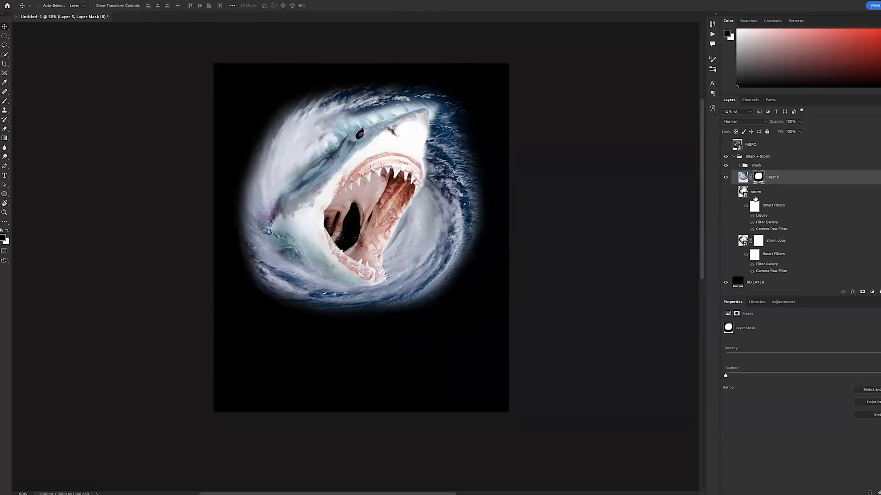
Check the Shark group's contents and duplicate the group just below it inside Shark + Storm
{"action": "left_click", "coordinate": [739, 166]}
{"action": "left_click", "coordinate": [739, 166]}
{"action": "left_click_drag", "start_coordinate": [755, 165], "coordinate": [755, 173], "text": "alt"}
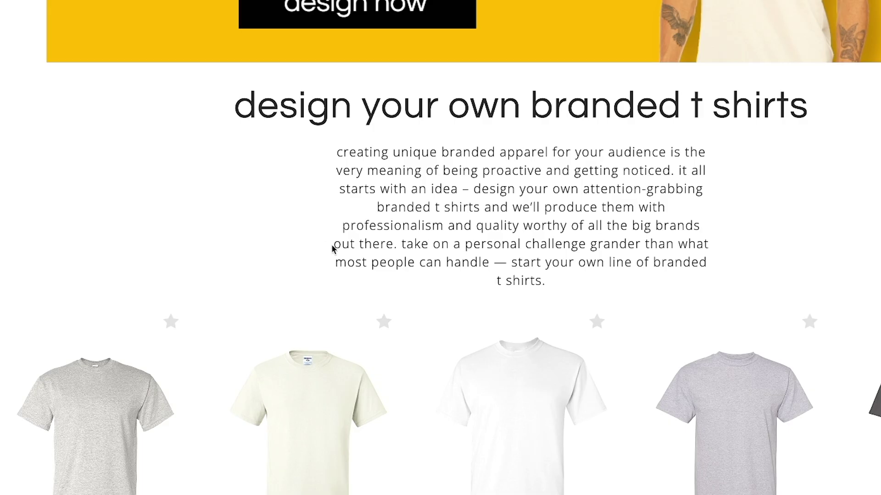
Switch to the custom t-shirt website, browse the branded t shirts and view the Avatar artwork on the white Gildan 5000
{"action": "scroll", "coordinate": [332, 247], "scroll_direction": "down", "scroll_amount": 10}
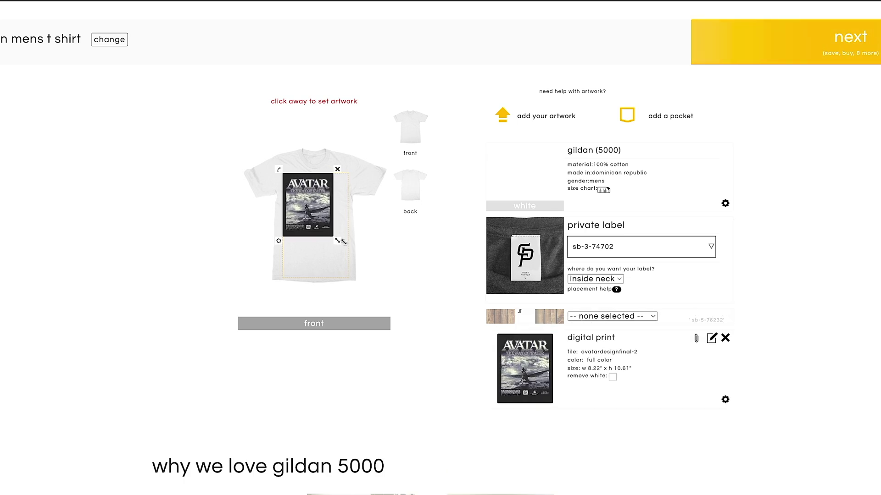
{"action": "left_click", "coordinate": [315, 208]}
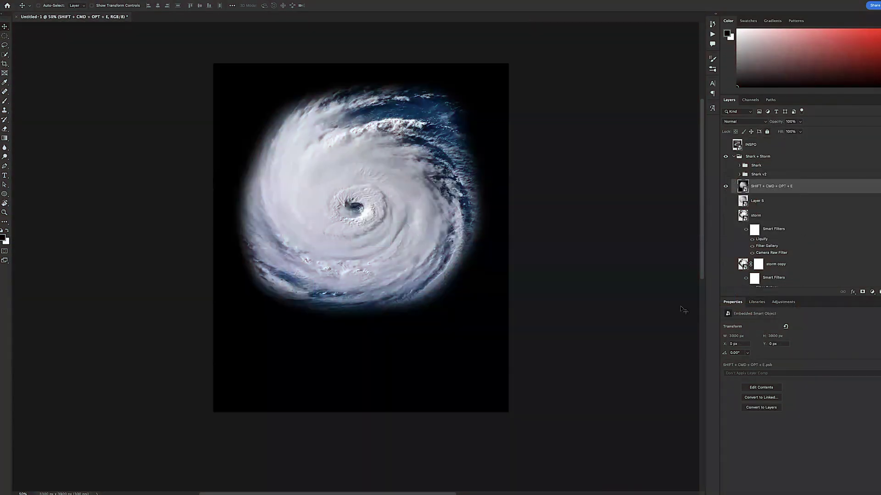
Switch to Photoshop and apply the Filter Gallery's Stamp effect with Light/Dark Balance 12 to the SHIFT + CMD + OPT + E storm layer
{"action": "left_click", "coordinate": [161, 0]}
{"action": "left_click", "coordinate": [180, 27]}
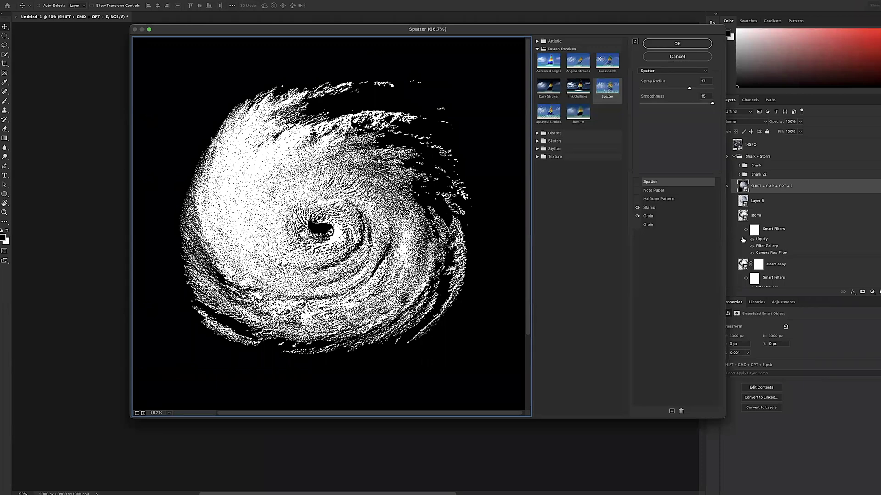
{"action": "left_click", "coordinate": [679, 207]}
{"action": "left_click_drag", "start_coordinate": [659, 88], "coordinate": [647, 90]}
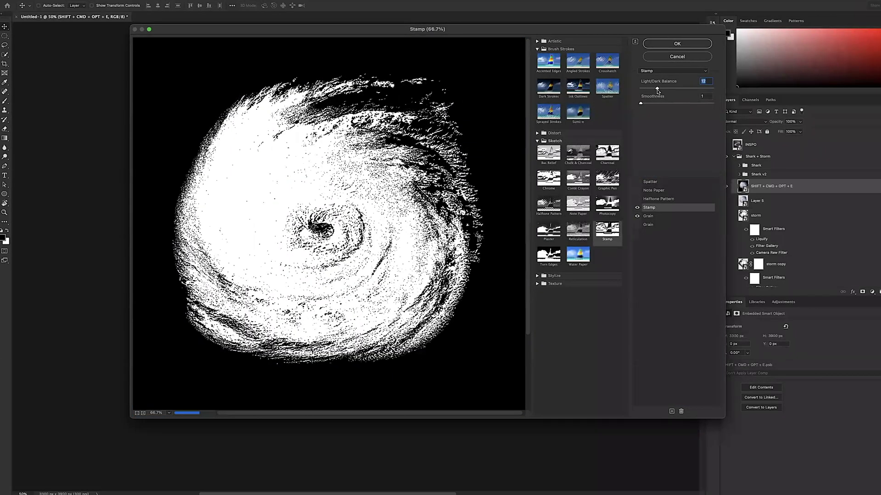
{"action": "left_click", "coordinate": [677, 45]}
Duplicate the stamped storm layer, hide the original and raise the Stamp effect's Light/Dark Balance on the copy
{"action": "key", "text": "super+j"}
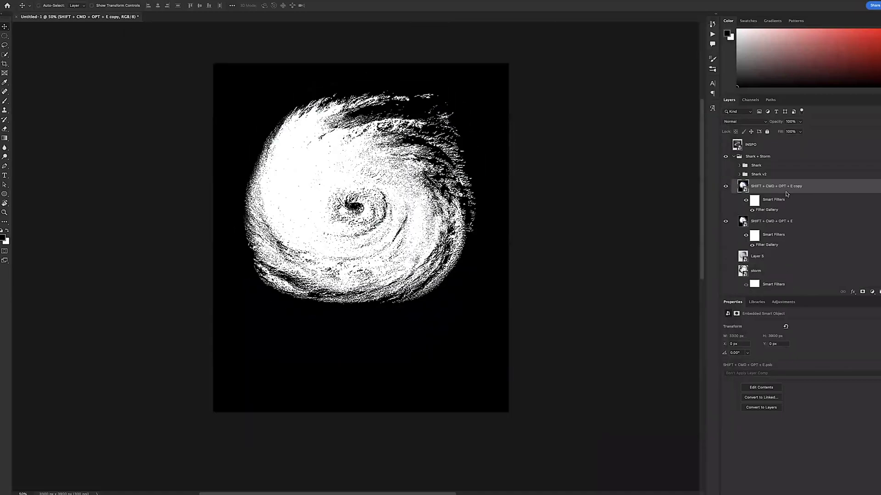
{"action": "left_click", "coordinate": [725, 221]}
{"action": "double_click", "coordinate": [768, 210]}
{"action": "left_click", "coordinate": [649, 208]}
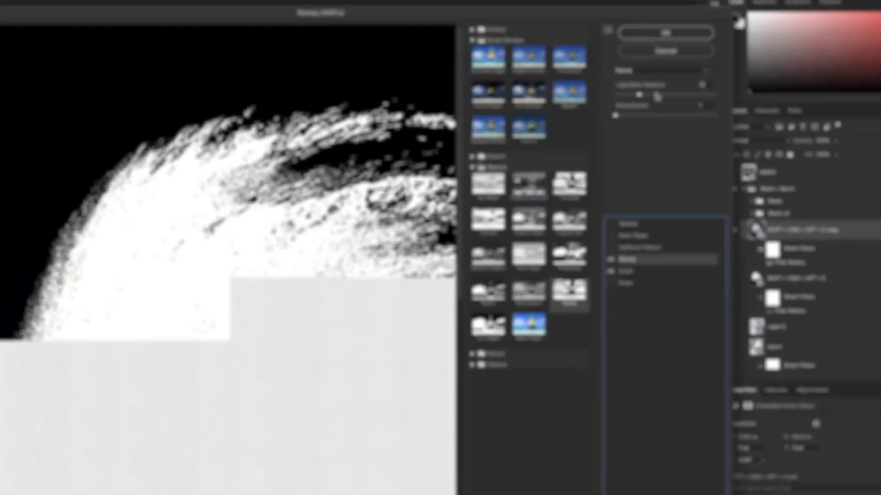
{"action": "left_click_drag", "start_coordinate": [647, 88], "coordinate": [711, 91]}
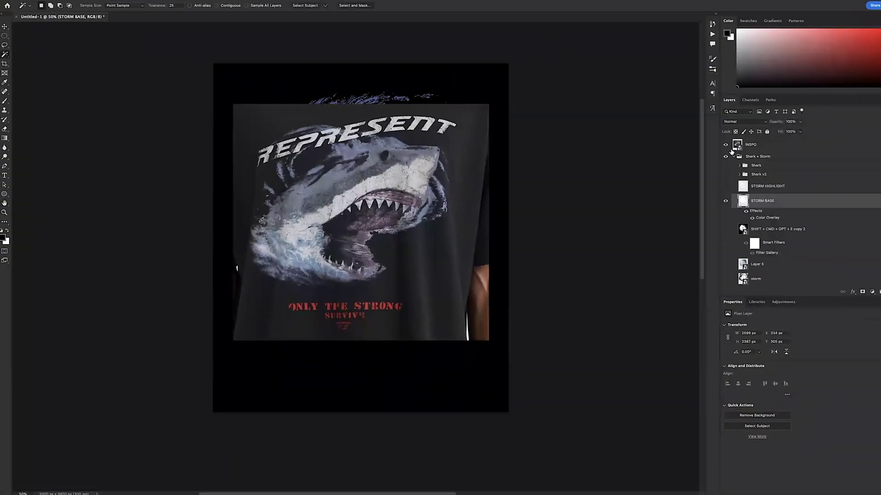
Show STORM HIGHLIGHT, compare the storm with the INSPO reference, and give STORM HIGHLIGHT the Color Overlay effect from STORM BASE
{"action": "left_click", "coordinate": [725, 145]}
{"action": "left_click", "coordinate": [725, 187]}
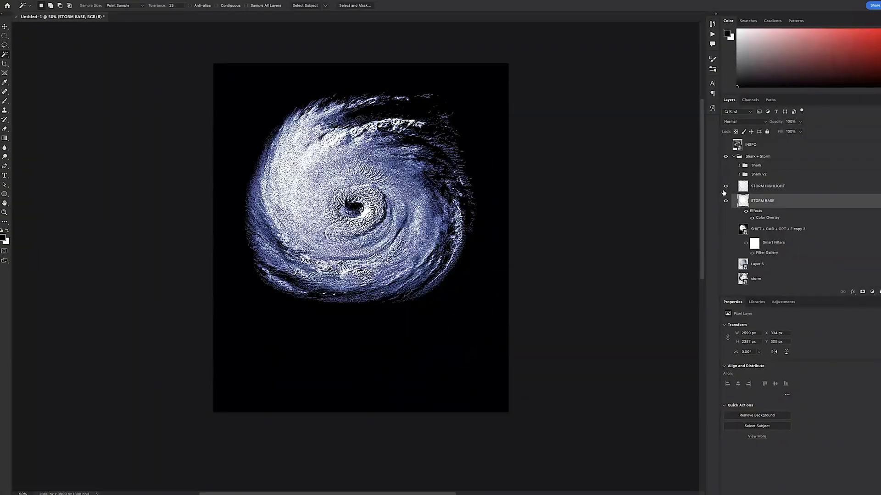
{"action": "left_click", "coordinate": [725, 144]}
{"action": "left_click", "coordinate": [726, 145]}
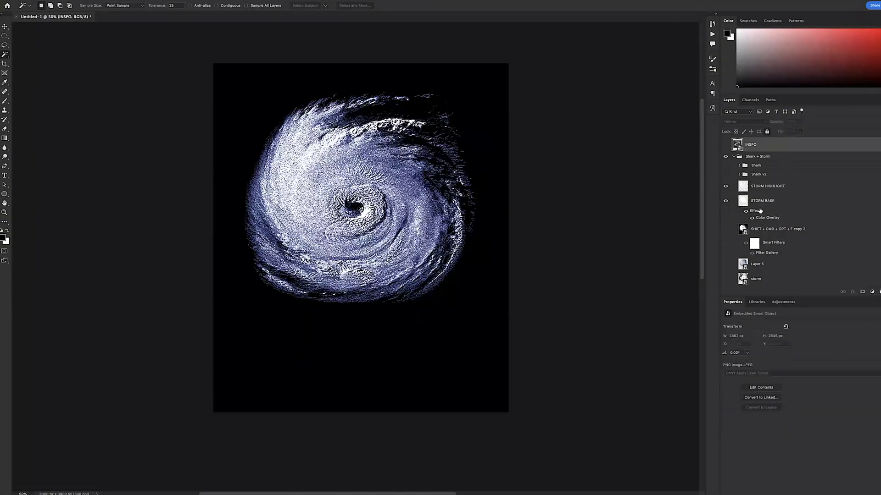
{"action": "left_click_drag", "start_coordinate": [756, 211], "coordinate": [765, 190]}
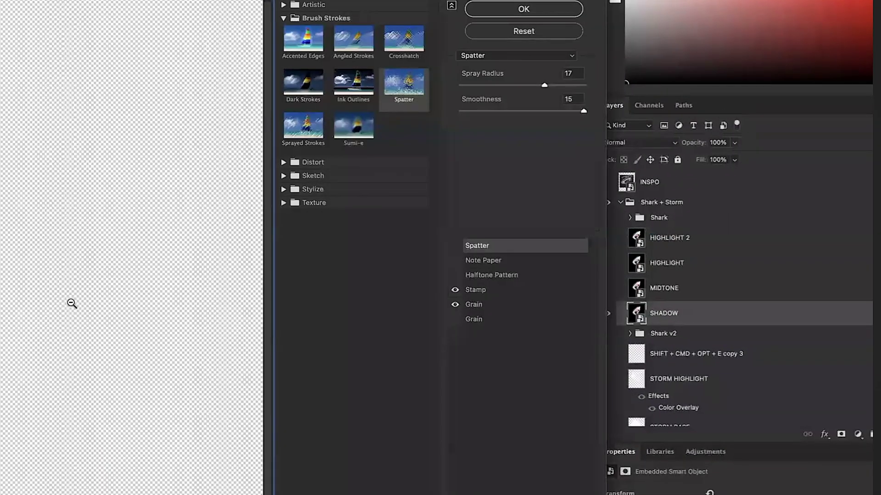
Apply the Filter Gallery's Stamp effect to the shark's SHADOW and MIDTONE layers, adjusting the Light/Dark Balance for each
{"action": "left_click", "coordinate": [475, 290]}
{"action": "left_click_drag", "start_coordinate": [466, 87], "coordinate": [460, 87]}
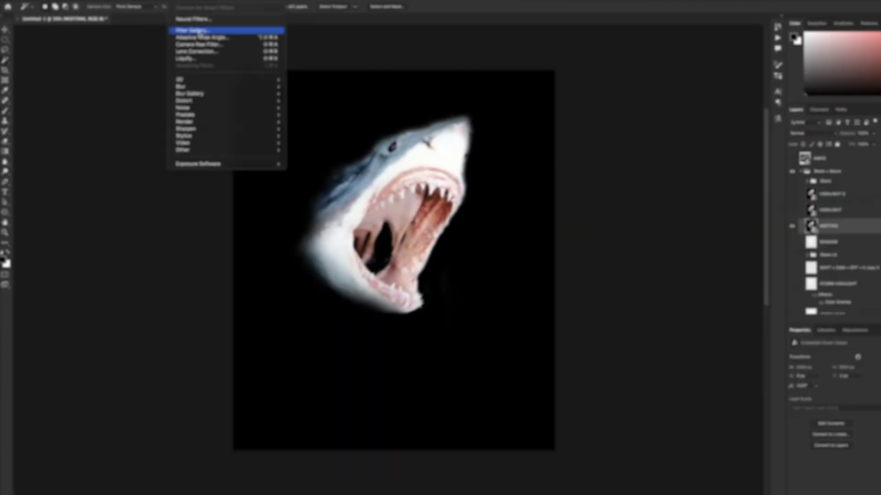
{"action": "left_click", "coordinate": [282, 46]}
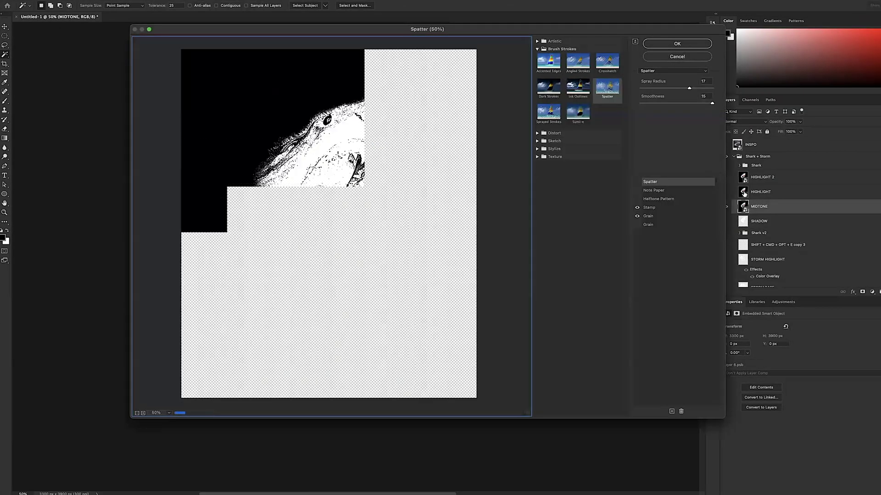
{"action": "left_click", "coordinate": [654, 88]}
{"action": "left_click", "coordinate": [678, 45]}
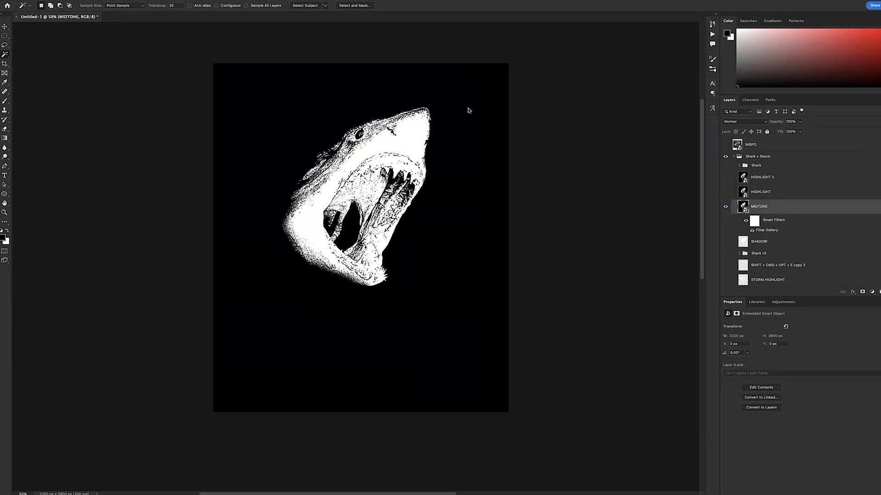
Rasterize the MIDTONE layer and select its black areas with the Magic Wand
{"action": "left_click", "coordinate": [474, 103]}
{"action": "key", "text": "Delete"}
{"action": "left_click", "coordinate": [476, 164]}
{"action": "right_click", "coordinate": [761, 209]}
{"action": "left_click", "coordinate": [792, 283]}
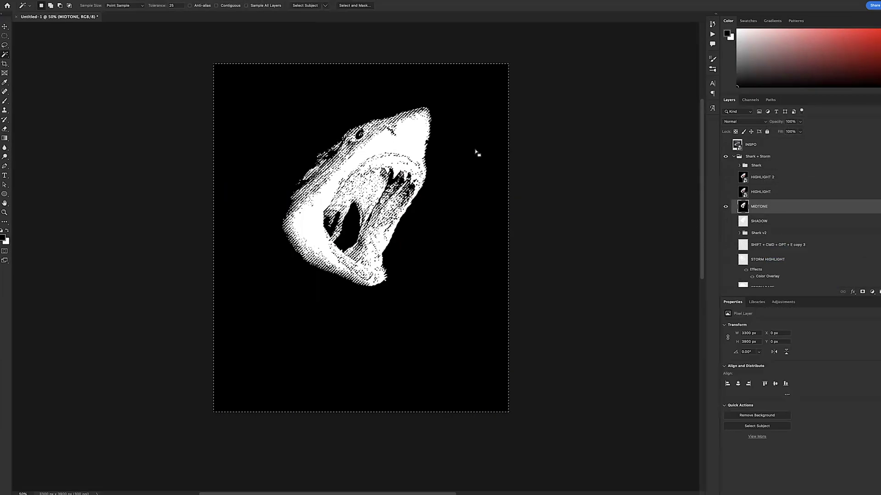
Delete the selected black areas from MIDTONE, deselect and hide the layer
{"action": "key", "text": "Delete"}
{"action": "key", "text": "super+d"}
{"action": "left_click", "coordinate": [726, 207]}
Show the HIGHLIGHT layer and apply the Filter Gallery's Stamp effect to it with a raised Light/Dark Balance
{"action": "left_click", "coordinate": [725, 192]}
{"action": "left_click", "coordinate": [776, 193]}
{"action": "left_click", "coordinate": [163, 1]}
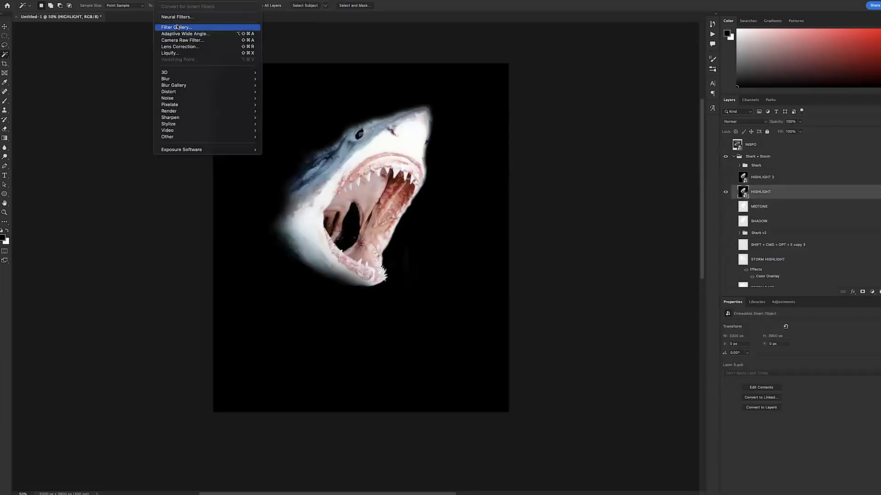
{"action": "left_click", "coordinate": [177, 27]}
{"action": "left_click", "coordinate": [650, 207]}
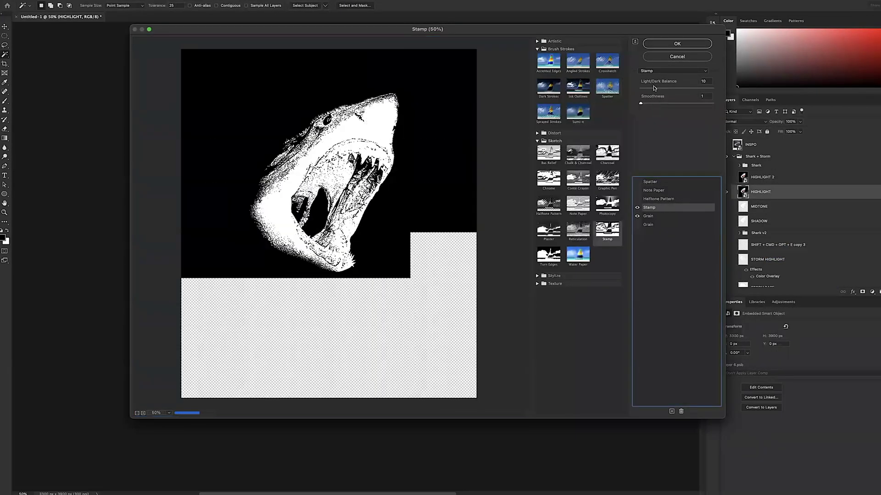
{"action": "left_click_drag", "start_coordinate": [655, 89], "coordinate": [680, 92]}
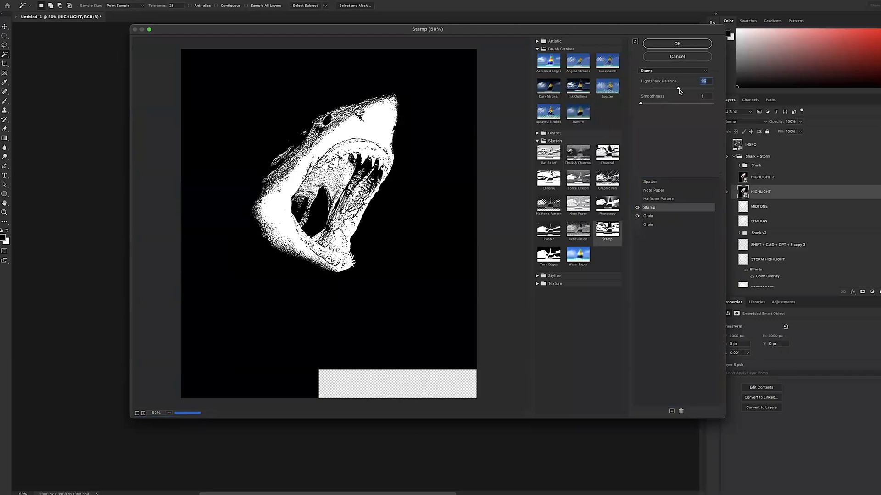
{"action": "left_click", "coordinate": [677, 43]}
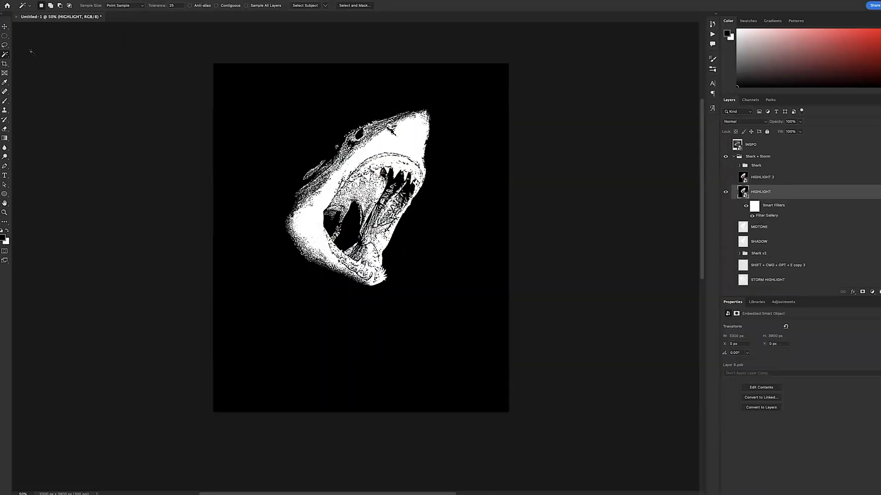
Rasterize the HIGHLIGHT layer, remove its black areas with the Magic Wand and hide it
{"action": "right_click", "coordinate": [784, 198]}
{"action": "left_click", "coordinate": [806, 282]}
{"action": "left_click", "coordinate": [477, 142]}
{"action": "key", "text": "Delete"}
{"action": "key", "text": "super+d"}
{"action": "left_click", "coordinate": [725, 192]}
Show HIGHLIGHT 2 and apply the Filter Gallery's Stamp effect to it
{"action": "left_click", "coordinate": [725, 177]}
{"action": "left_click", "coordinate": [775, 178]}
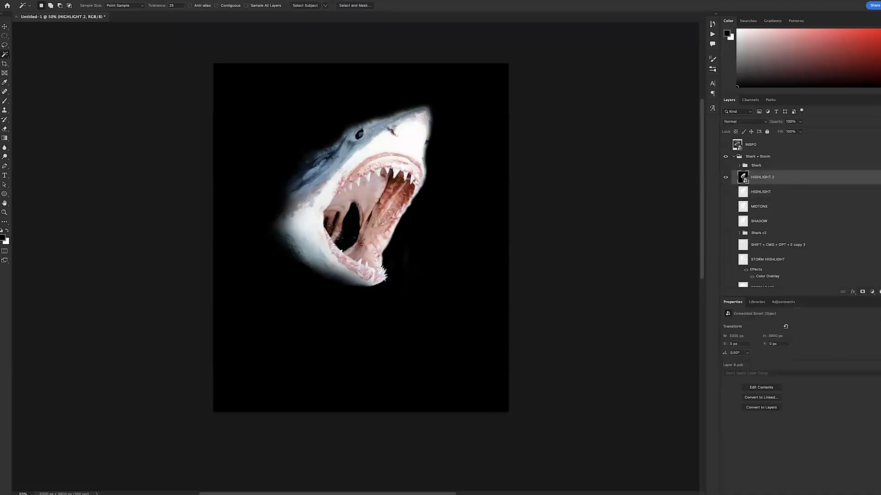
{"action": "left_click", "coordinate": [161, 1]}
{"action": "left_click", "coordinate": [197, 28]}
{"action": "key", "text": "super+minus"}
{"action": "key", "text": "super+minus"}
{"action": "left_click", "coordinate": [670, 208]}
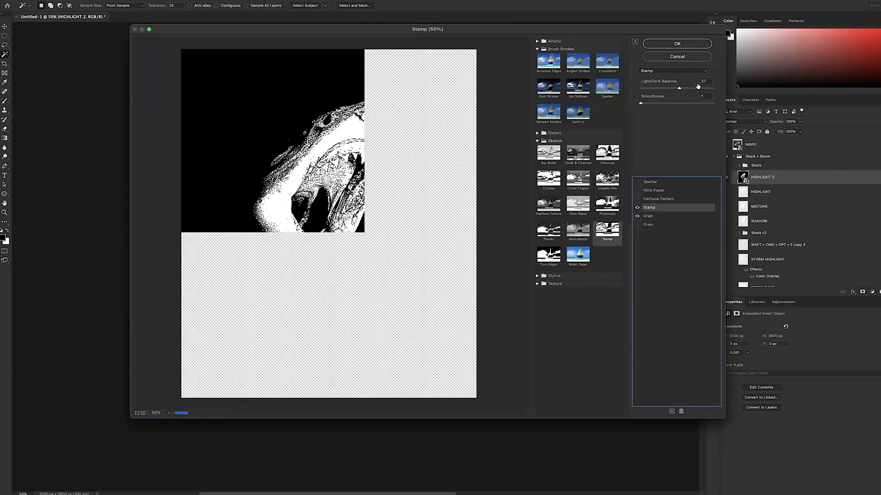
{"action": "key", "text": "Return"}
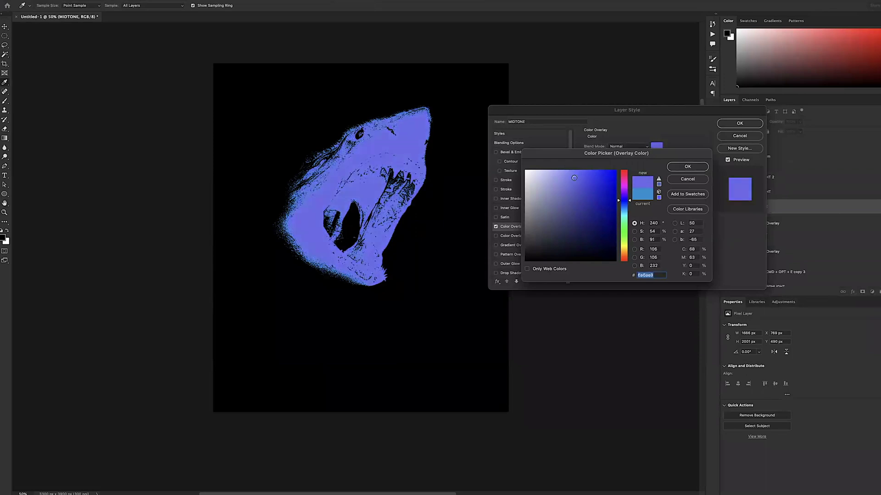
Set MIDTONE's Color Overlay to violet-blue #6a6ae8, and show HIGHLIGHT with a copied Color Overlay changed to pale lavender
{"action": "left_click", "coordinate": [687, 167]}
{"action": "left_click", "coordinate": [747, 124]}
{"action": "left_click", "coordinate": [727, 192]}
{"action": "left_click", "coordinate": [762, 195]}
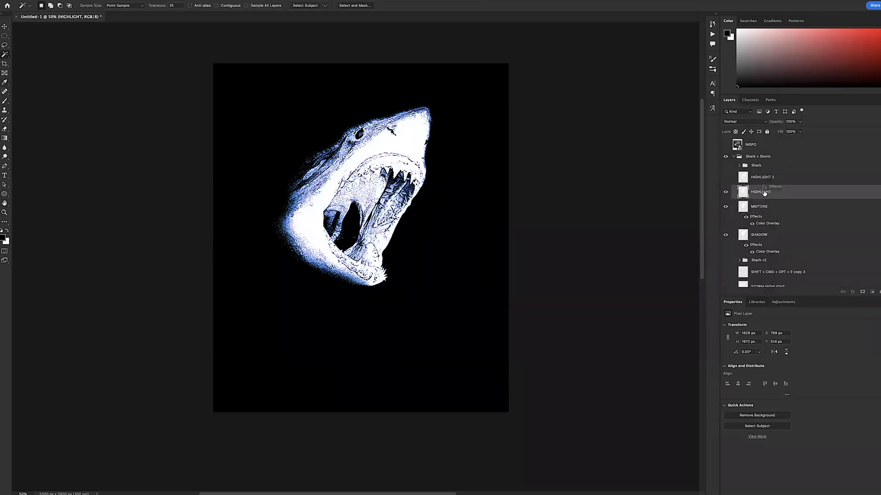
{"action": "left_click_drag", "start_coordinate": [764, 193], "coordinate": [764, 194]}
{"action": "double_click", "coordinate": [766, 208]}
{"action": "left_click", "coordinate": [656, 147]}
{"action": "left_click", "coordinate": [550, 176]}
{"action": "left_click", "coordinate": [688, 167]}
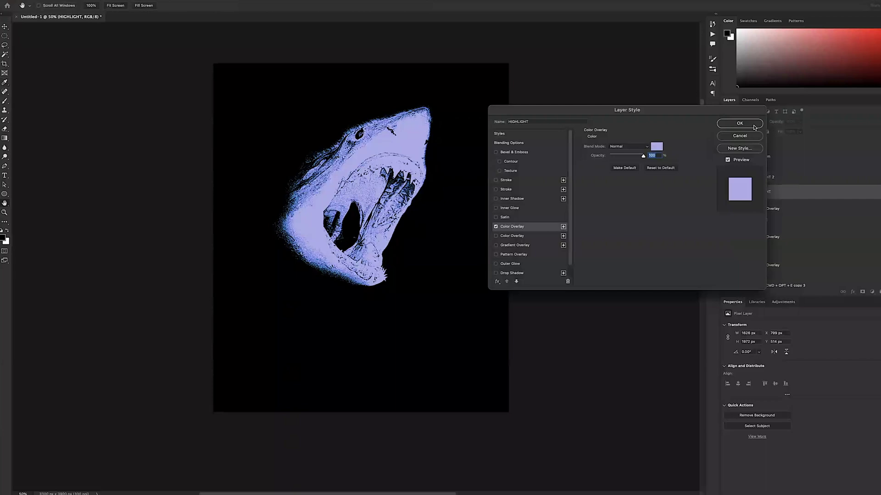
{"action": "left_click", "coordinate": [754, 127]}
Show HIGHLIGHT 2, copy the Color Overlay onto it and change its colour to a near-white lavender
{"action": "left_click", "coordinate": [725, 177]}
{"action": "left_click", "coordinate": [762, 179]}
{"action": "left_click_drag", "start_coordinate": [769, 178], "coordinate": [768, 179]}
{"action": "double_click", "coordinate": [767, 195]}
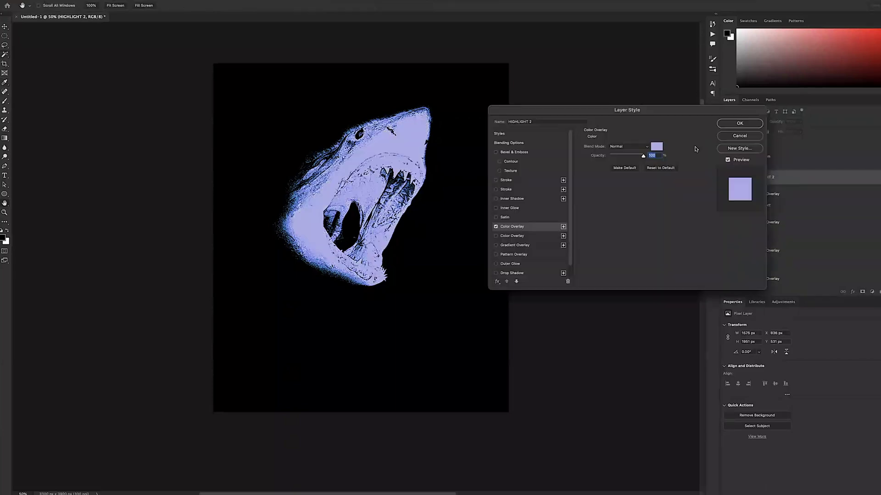
{"action": "left_click", "coordinate": [657, 146]}
{"action": "left_click", "coordinate": [528, 177]}
{"action": "left_click", "coordinate": [687, 167]}
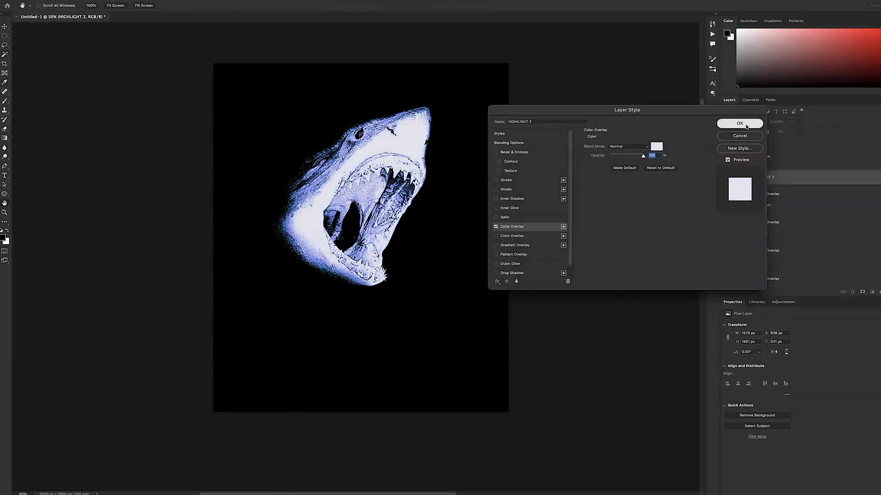
{"action": "left_click", "coordinate": [740, 124]}
Change the SHADOW layer's Color Overlay to a dark, muted blue
{"action": "scroll", "coordinate": [764, 265], "scroll_direction": "down", "scroll_amount": 1}
{"action": "left_click", "coordinate": [764, 265]}
{"action": "double_click", "coordinate": [764, 265]}
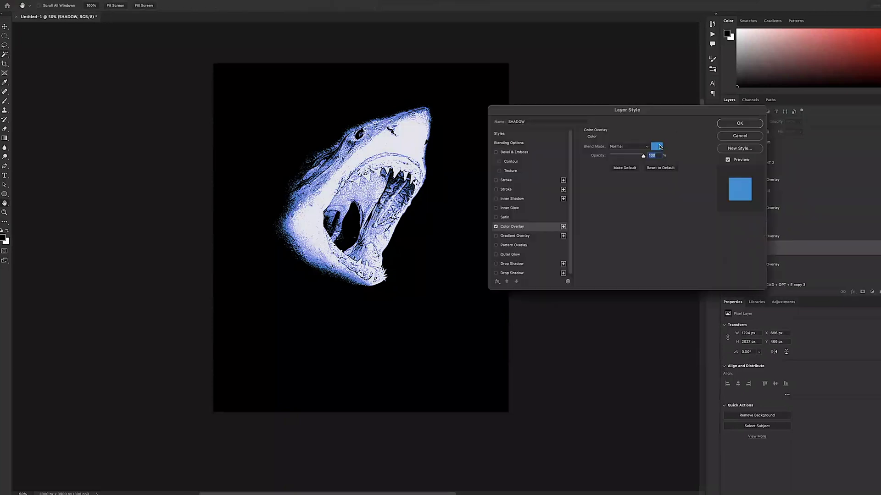
{"action": "left_click", "coordinate": [656, 146]}
{"action": "left_click", "coordinate": [576, 214]}
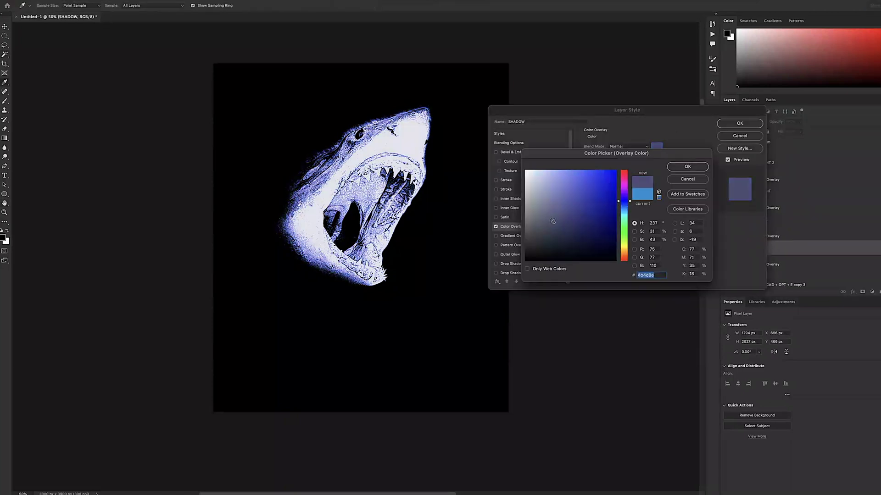
{"action": "left_click", "coordinate": [687, 166]}
{"action": "left_click", "coordinate": [740, 124]}
Change the MIDTONE layer's Color Overlay to the blue #2486d1
{"action": "left_click", "coordinate": [761, 237]}
{"action": "double_click", "coordinate": [761, 236]}
{"action": "left_click", "coordinate": [657, 147]}
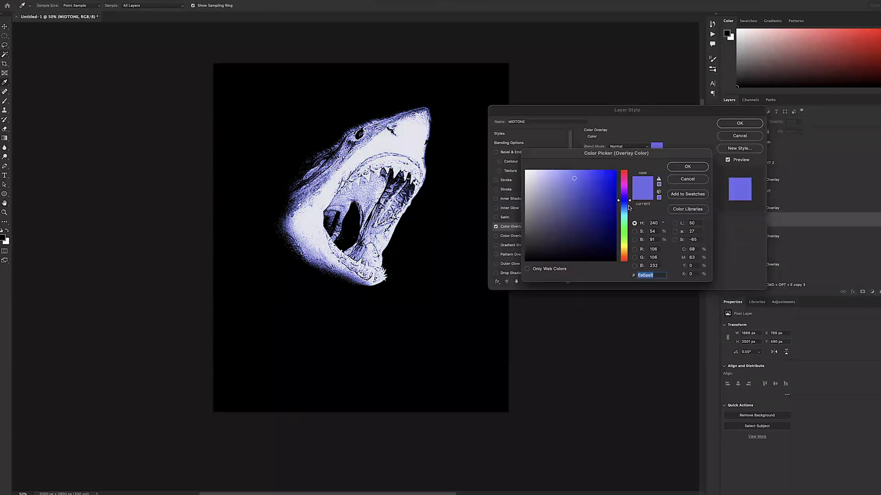
{"action": "left_click", "coordinate": [629, 209]}
{"action": "left_click", "coordinate": [591, 186]}
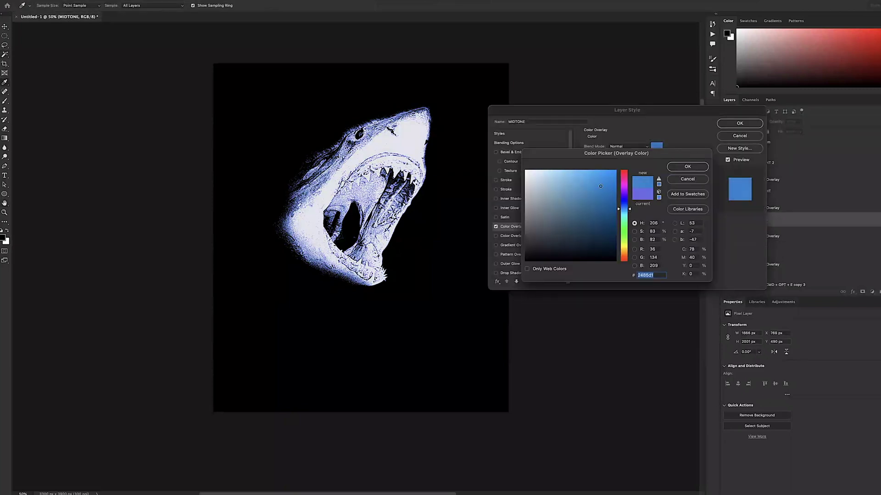
{"action": "left_click", "coordinate": [687, 167]}
{"action": "left_click", "coordinate": [740, 124]}
Compare the shark with and without its highlight layers, and delete the HIGHLIGHT layer
{"action": "left_click", "coordinate": [726, 191]}
{"action": "left_click", "coordinate": [725, 191]}
{"action": "left_click", "coordinate": [725, 191]}
{"action": "left_click", "coordinate": [725, 191]}
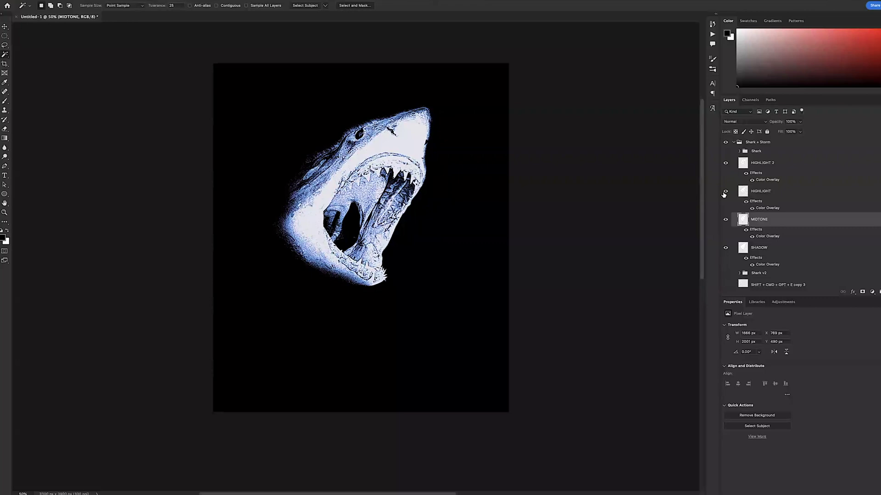
{"action": "left_click", "coordinate": [725, 192]}
{"action": "left_click", "coordinate": [726, 191]}
{"action": "left_click", "coordinate": [726, 191]}
{"action": "left_click", "coordinate": [728, 177]}
{"action": "left_click", "coordinate": [727, 177]}
{"action": "left_click", "coordinate": [765, 193]}
{"action": "key", "text": "Delete"}
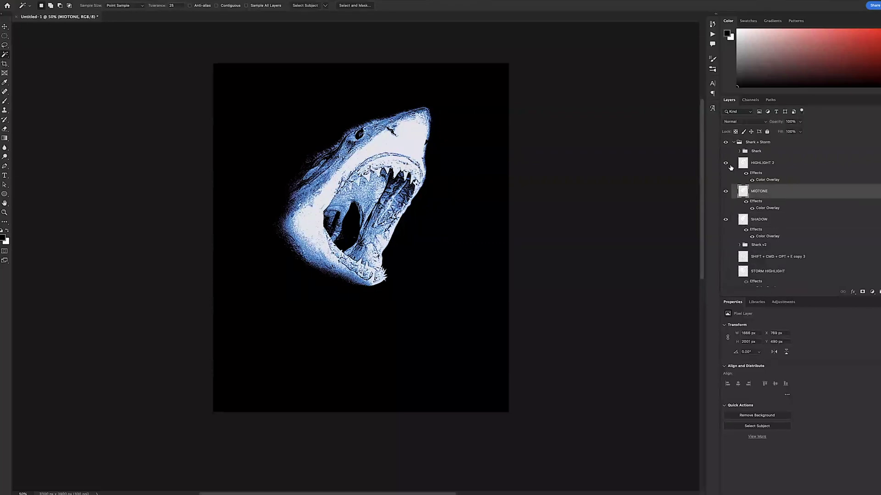
{"action": "left_click", "coordinate": [729, 168]}
{"action": "left_click", "coordinate": [730, 168]}
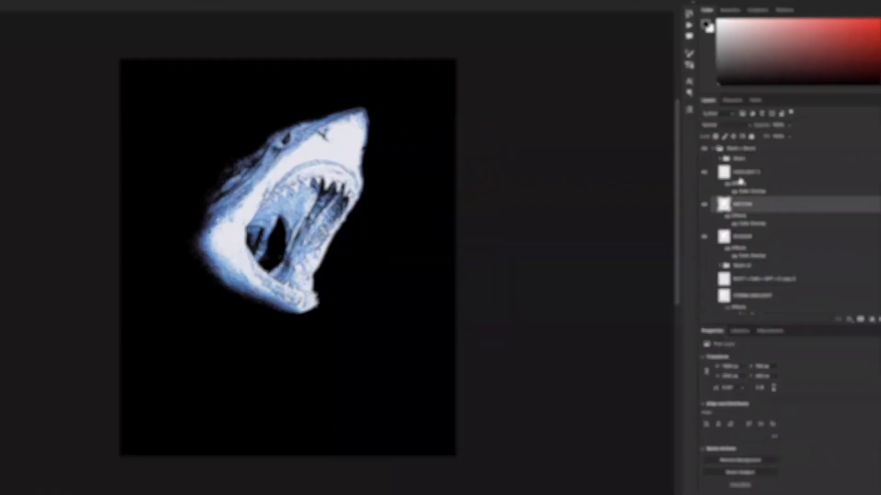
Group HIGHLIGHT 2, MIDTONE and SHADOW as "shark seps" and move the group below Shark v2
{"action": "left_click", "coordinate": [760, 164]}
{"action": "left_click", "coordinate": [762, 221], "text": "shift"}
{"action": "key", "text": "super+g"}
{"action": "key", "text": "super+z"}
{"action": "scroll", "coordinate": [771, 235], "scroll_direction": "down", "scroll_amount": 1}
{"action": "scroll", "coordinate": [708, 252], "scroll_direction": "down", "scroll_amount": 2}
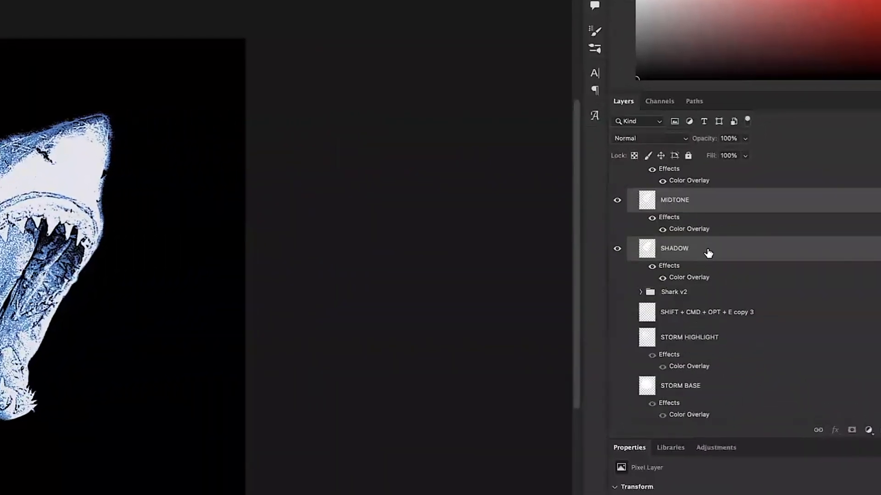
{"action": "key", "text": "ctrl+g"}
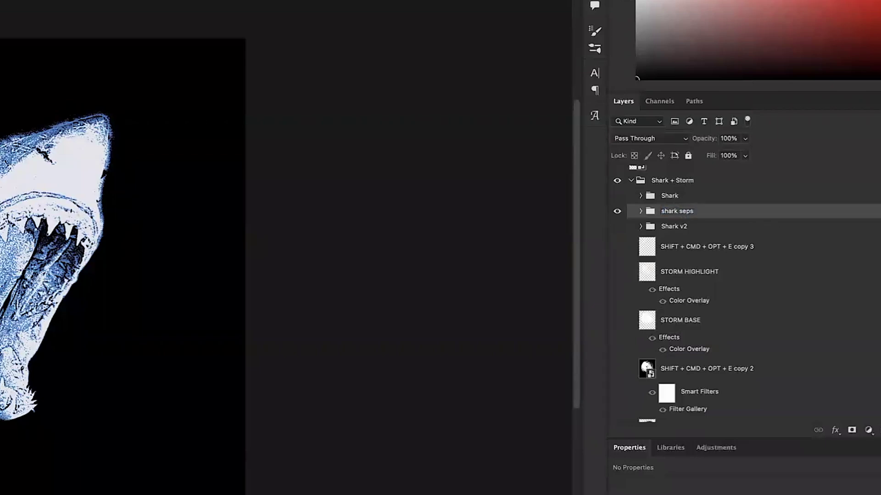
{"action": "left_click_drag", "start_coordinate": [693, 214], "coordinate": [720, 241]}
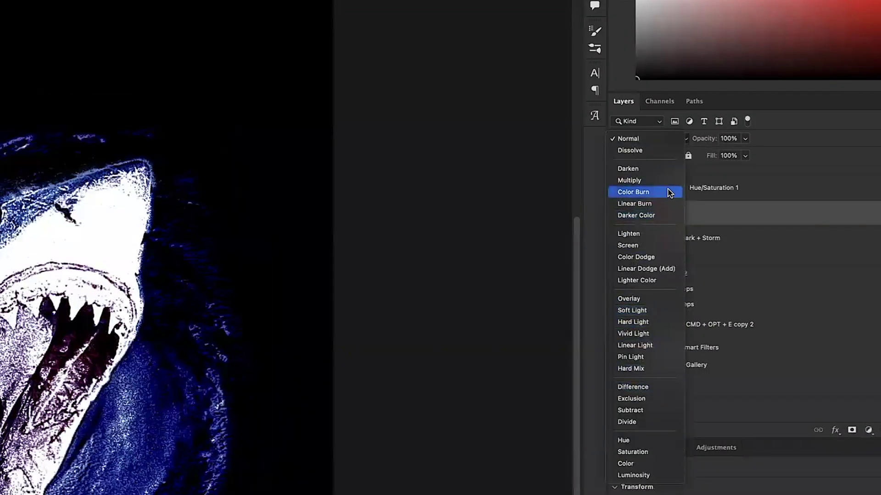
Set Layer 6's blend mode to Multiply and strongly raise its Vibrance and Saturation with the Camera Raw Filter
{"action": "left_click", "coordinate": [670, 179]}
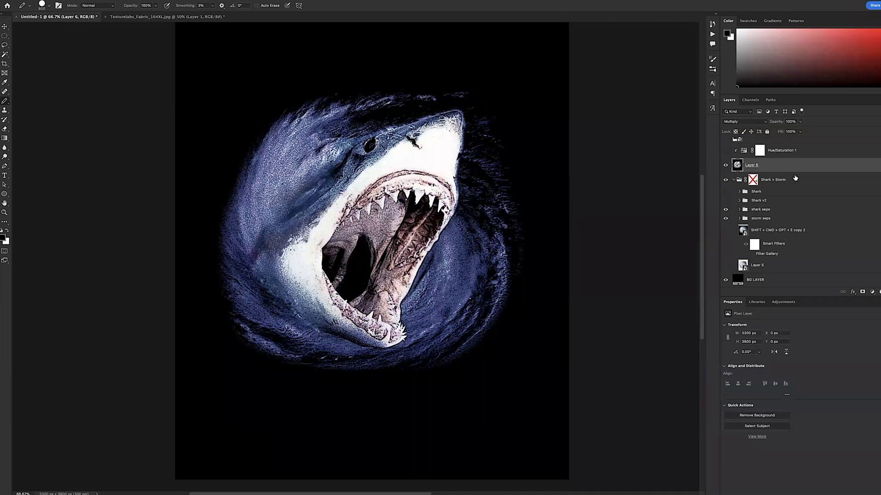
{"action": "left_click", "coordinate": [84, 0]}
{"action": "mouse_move", "coordinate": [164, 0]}
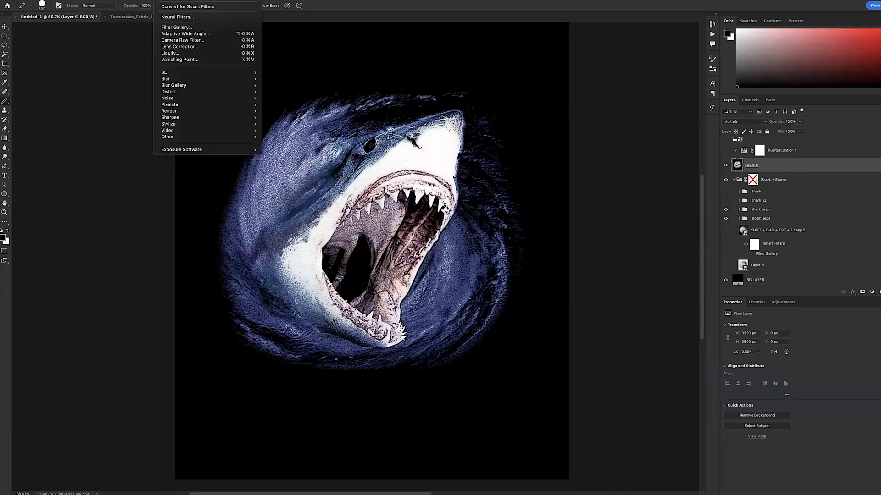
{"action": "left_click", "coordinate": [184, 41]}
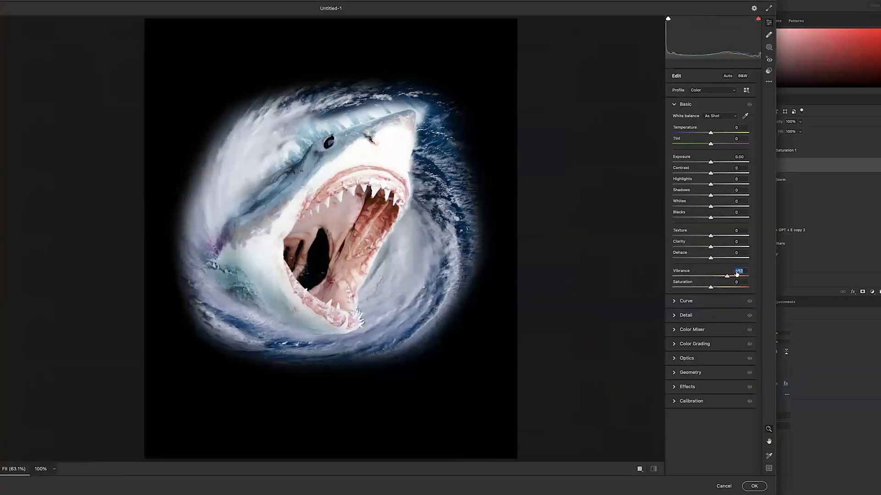
{"action": "left_click_drag", "start_coordinate": [737, 274], "coordinate": [741, 277]}
{"action": "left_click_drag", "start_coordinate": [711, 288], "coordinate": [740, 288]}
In the Camera Raw Color Mixer, shift the Reds hue to -100, lower the Oranges hue and apply the filter
{"action": "left_click", "coordinate": [674, 330]}
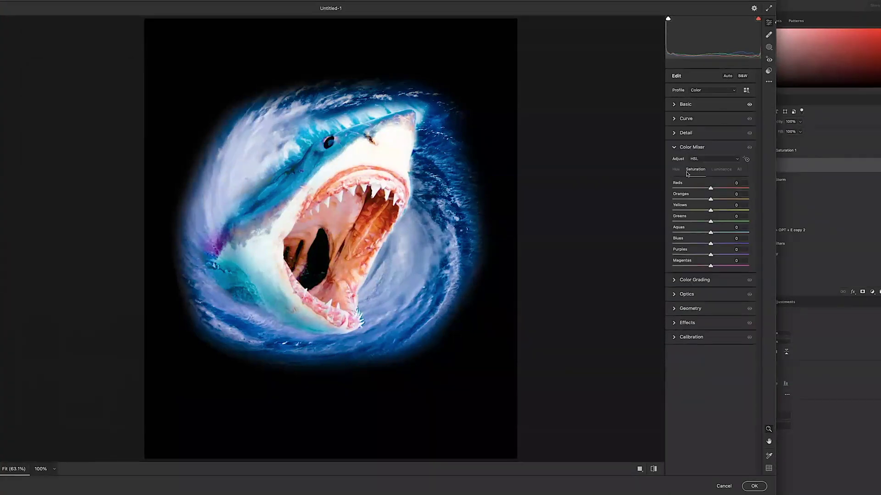
{"action": "left_click_drag", "start_coordinate": [701, 202], "coordinate": [705, 201]}
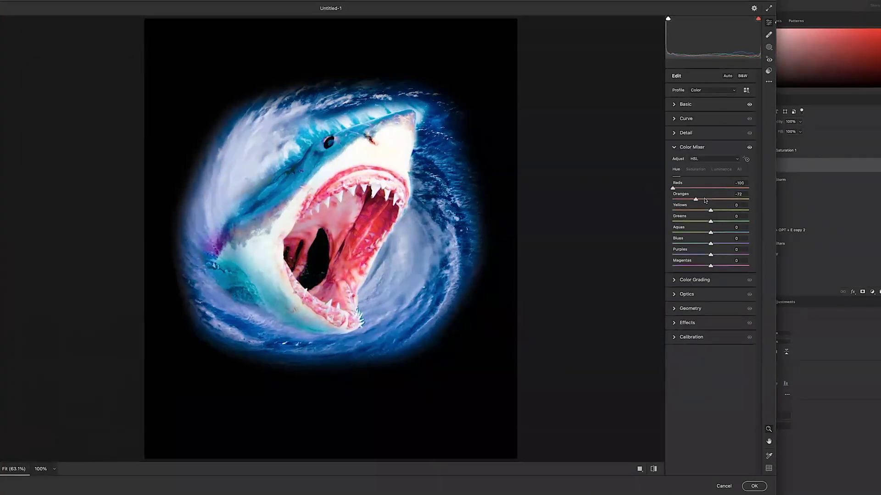
{"action": "left_click", "coordinate": [752, 488]}
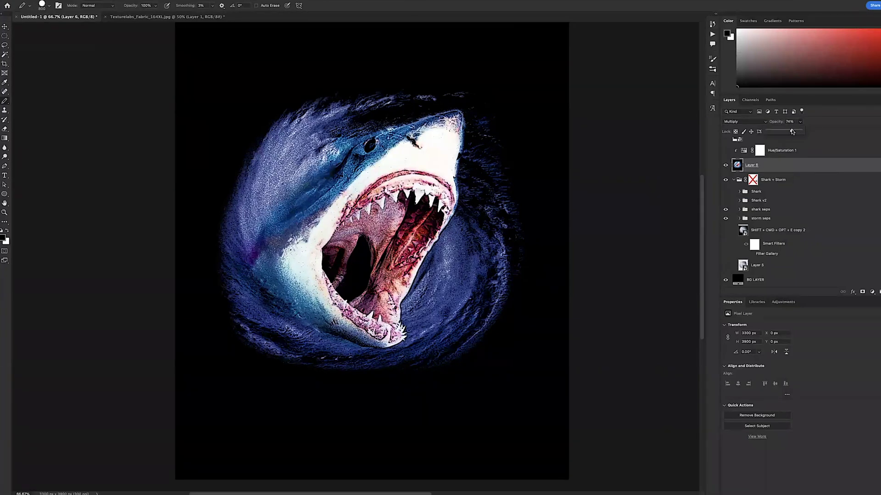
Try a reduced opacity on Layer 6, then set its blend mode to Color at 100% opacity
{"action": "left_click_drag", "start_coordinate": [792, 131], "coordinate": [788, 132]}
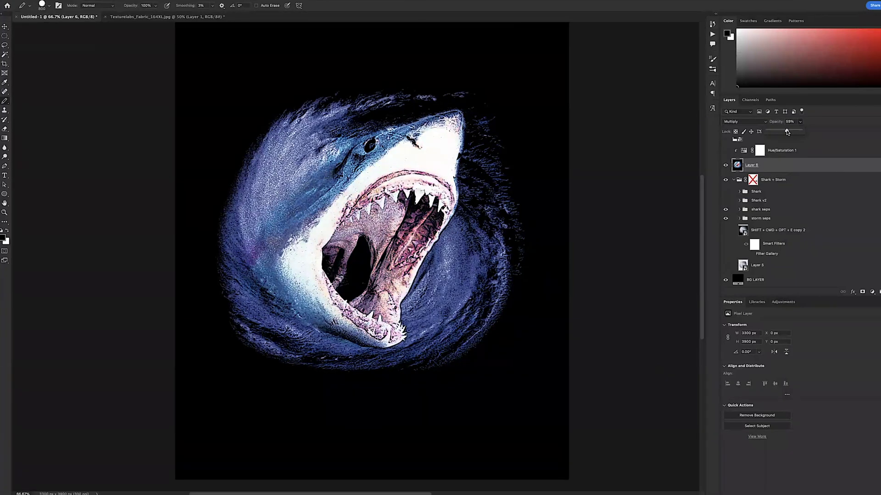
{"action": "left_click", "coordinate": [750, 122]}
{"action": "left_click", "coordinate": [742, 288]}
{"action": "left_click", "coordinate": [800, 122]}
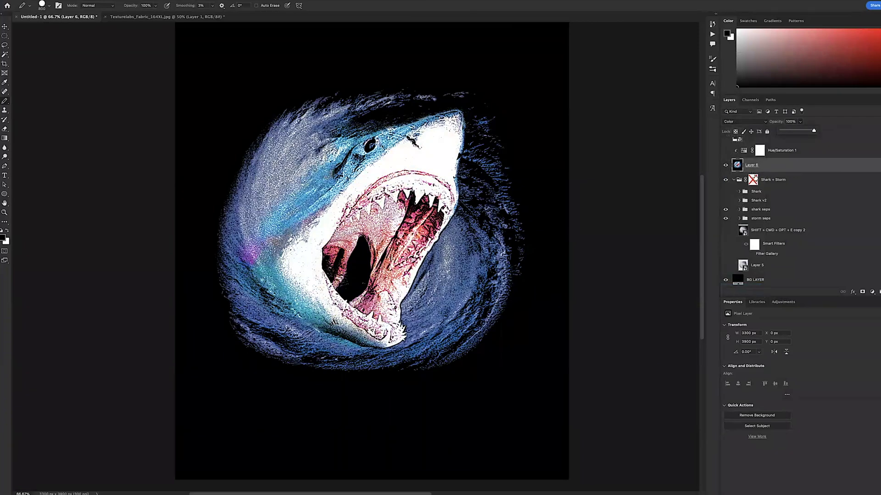
Try a clipped Brightness/Contrast adjustment on Layer 6 and delete it
{"action": "left_click", "coordinate": [870, 292]}
{"action": "left_click", "coordinate": [871, 326]}
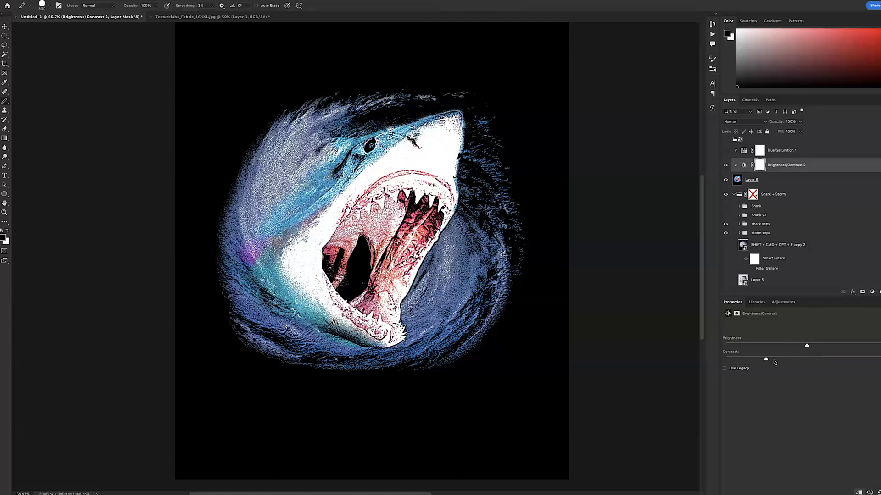
{"action": "key", "text": "Delete"}
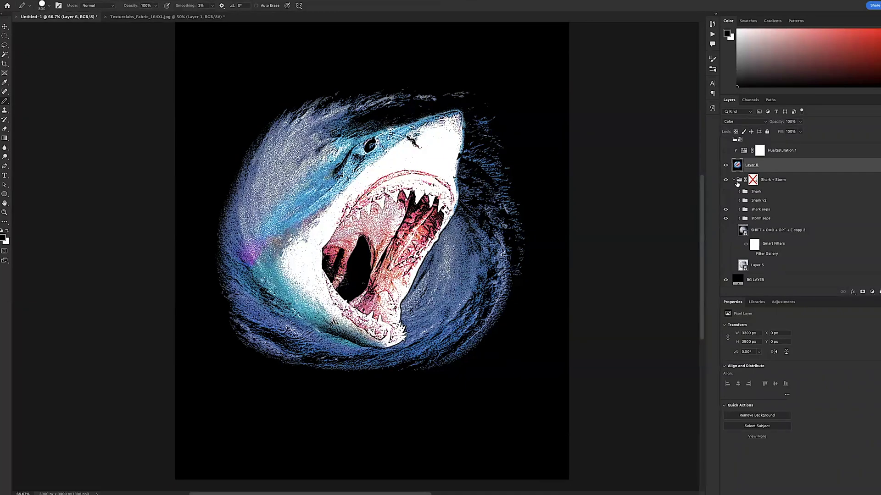
Expand the shark seps group and compare the artwork with the group and its HIGHLIGHT 2 layer hidden and shown
{"action": "left_click", "coordinate": [726, 209]}
{"action": "left_click", "coordinate": [725, 210]}
{"action": "left_click", "coordinate": [739, 210]}
{"action": "left_click", "coordinate": [726, 226]}
{"action": "left_click", "coordinate": [725, 226]}
{"action": "scroll", "coordinate": [726, 228], "scroll_direction": "down", "scroll_amount": 1}
{"action": "left_click", "coordinate": [726, 229]}
{"action": "left_click", "coordinate": [726, 229]}
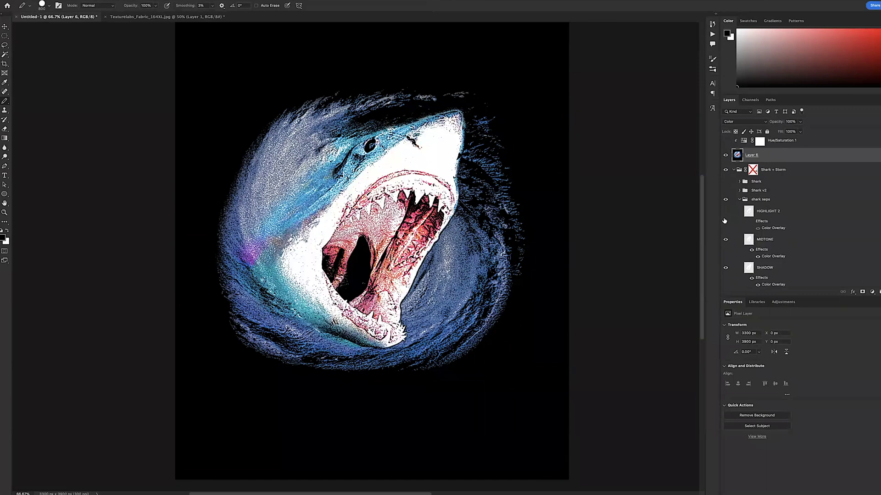
{"action": "left_click", "coordinate": [726, 229]}
{"action": "left_click", "coordinate": [726, 229]}
Change HIGHLIGHT 2's Color Overlay to a darker blue and compare the shark with and without the MIDTONE layer
{"action": "double_click", "coordinate": [769, 229]}
{"action": "left_click", "coordinate": [656, 147]}
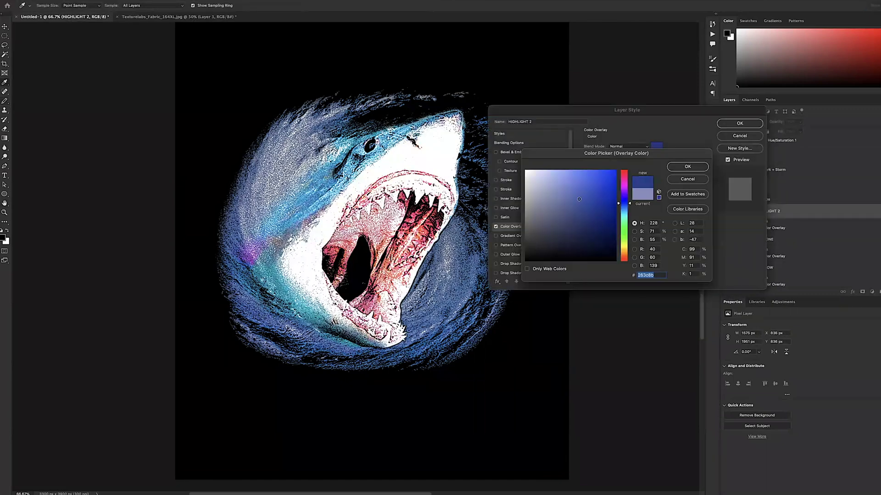
{"action": "key", "text": "Return"}
{"action": "key", "text": "Return"}
{"action": "left_click", "coordinate": [726, 239]}
{"action": "left_click", "coordinate": [726, 240]}
{"action": "left_click", "coordinate": [726, 240]}
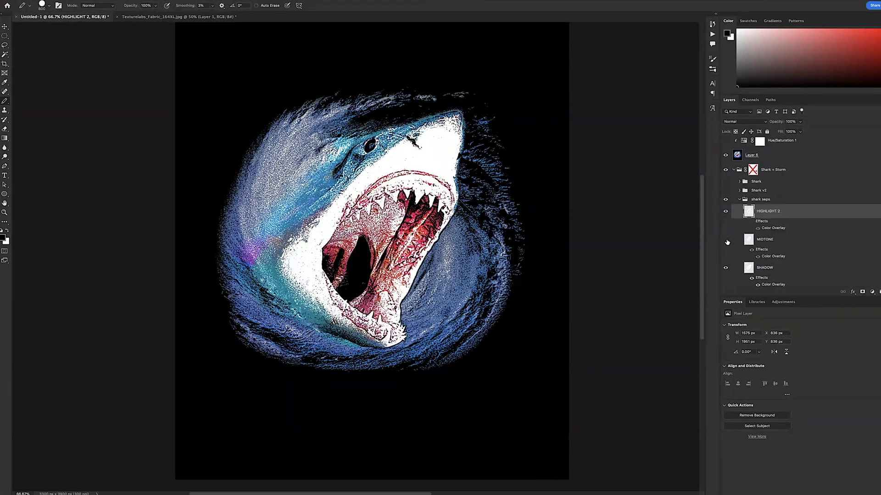
{"action": "left_click", "coordinate": [726, 239]}
{"action": "left_click", "coordinate": [764, 156]}
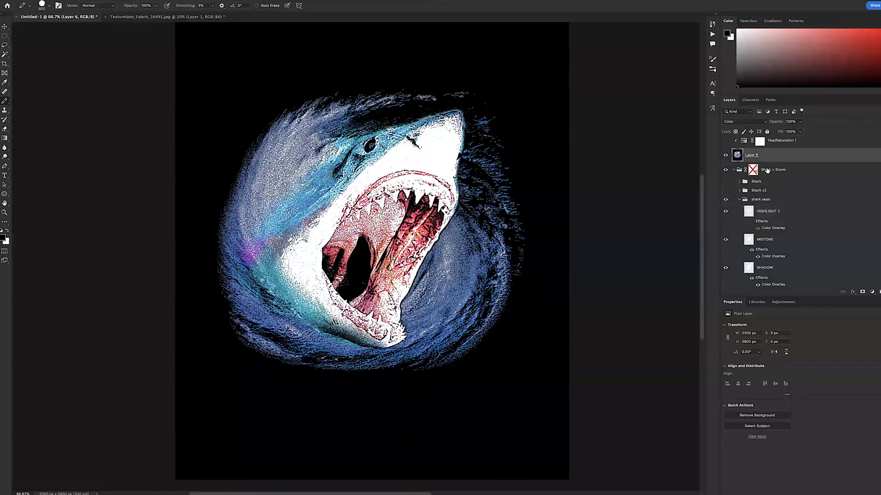
Add a layer mask to Layer 6 and switch from the Pencil to the Brush tool for painting on it
{"action": "left_click", "coordinate": [863, 292]}
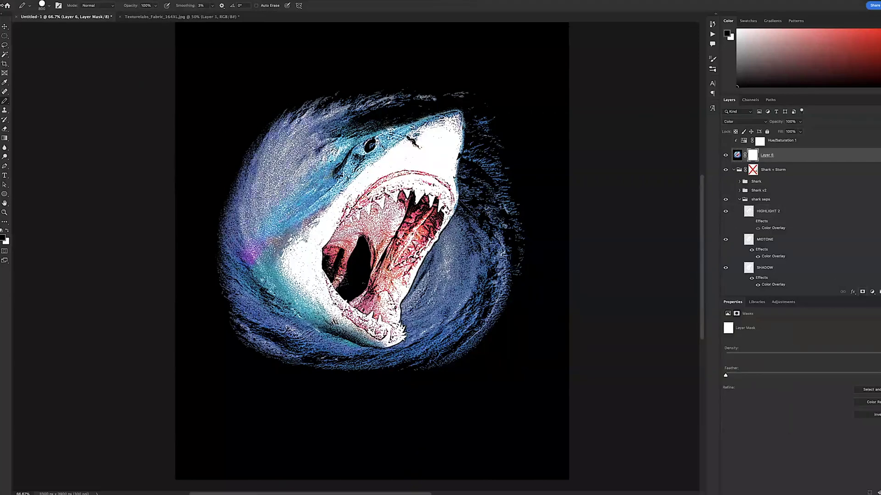
{"action": "right_click", "coordinate": [5, 103]}
{"action": "left_click", "coordinate": [27, 100]}
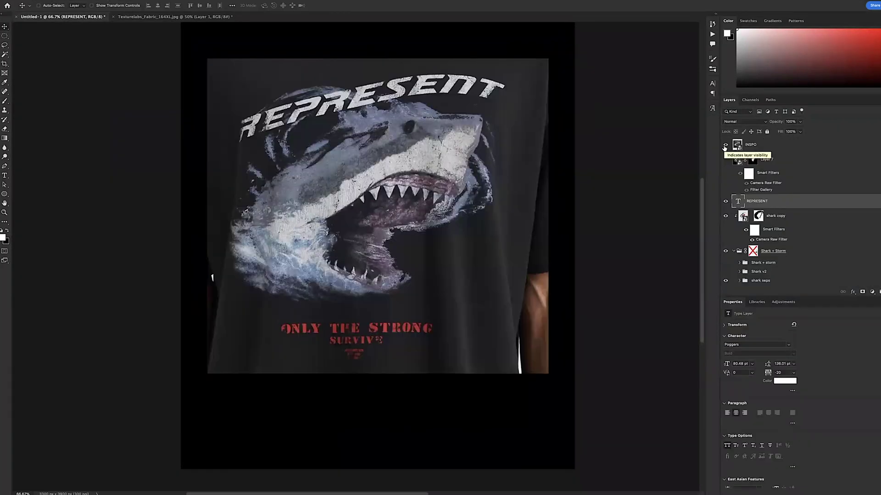
Compare the artwork with the INSPO reference layer hidden and shown, leaving the reference hidden
{"action": "left_click", "coordinate": [726, 146]}
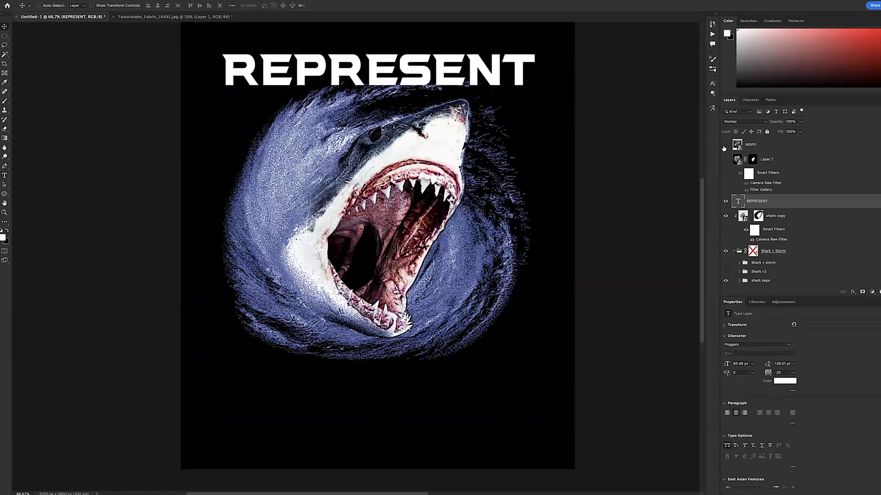
{"action": "left_click", "coordinate": [726, 146]}
{"action": "left_click", "coordinate": [726, 146]}
Hide the straight REPRESENT text and set a new REPRESENT title in Poggers Bold along the curved path above the shark
{"action": "left_click", "coordinate": [726, 201]}
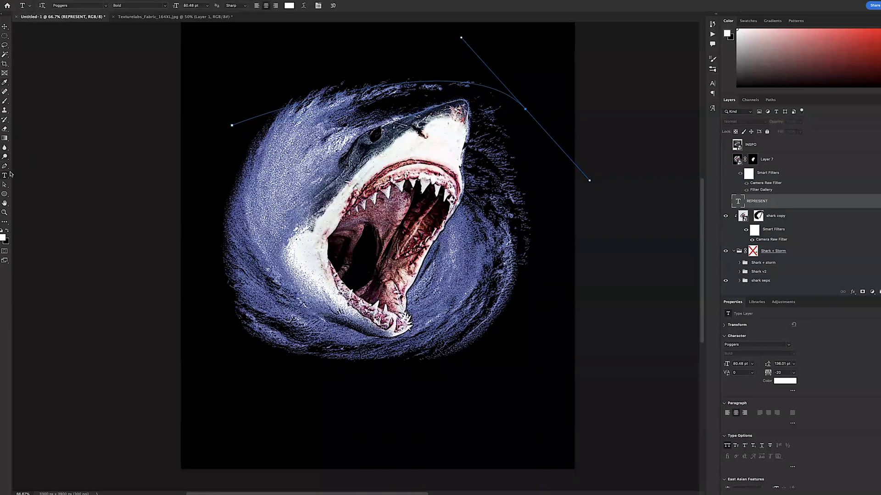
{"action": "left_click", "coordinate": [246, 119]}
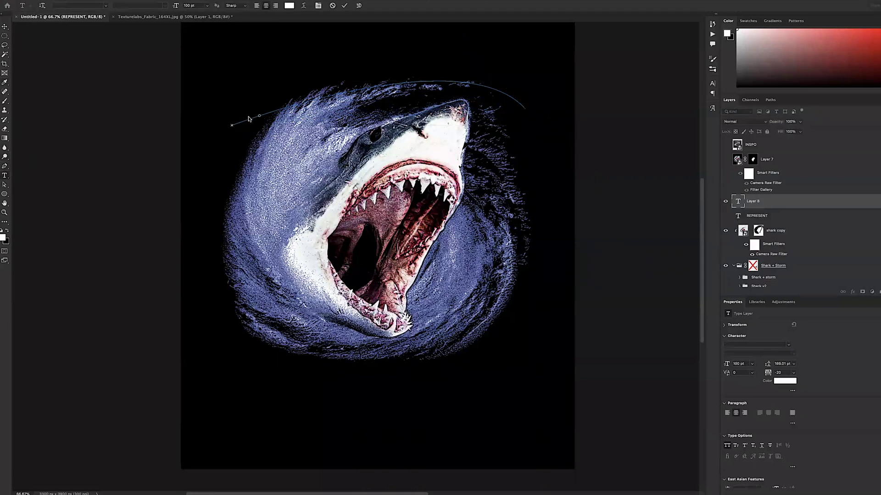
{"action": "left_click", "coordinate": [726, 215]}
{"action": "left_click", "coordinate": [735, 218]}
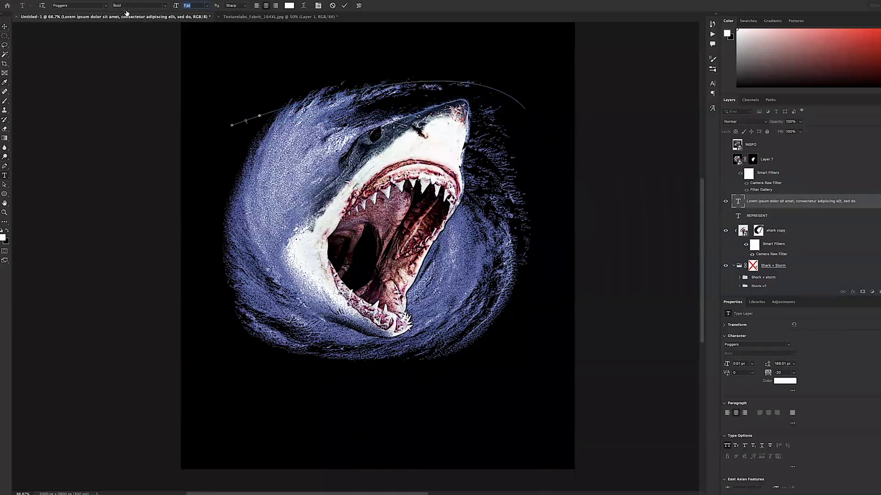
{"action": "left_click_drag", "start_coordinate": [526, 107], "coordinate": [505, 83]}
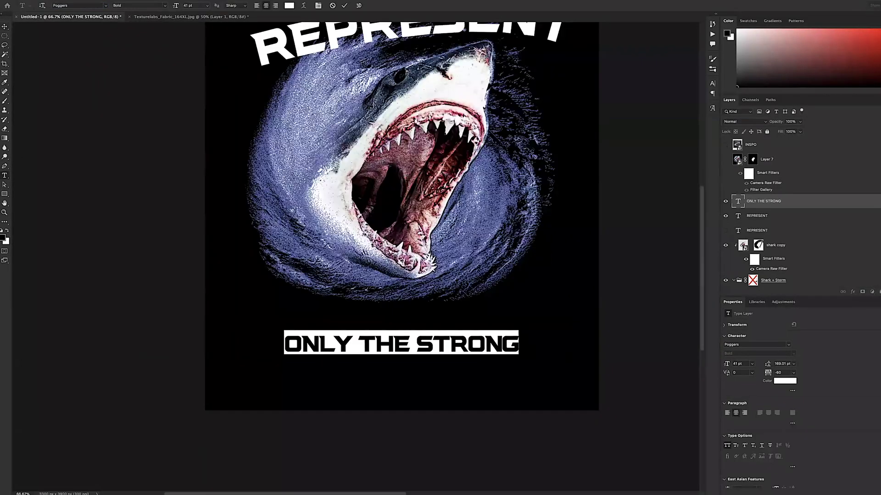
Set ONLY THE STRONG below the shark in ParalucentStencil Heavy and add a matching SURVIVE line beneath it at 56.5 pt
{"action": "type", "text": "stencil"}
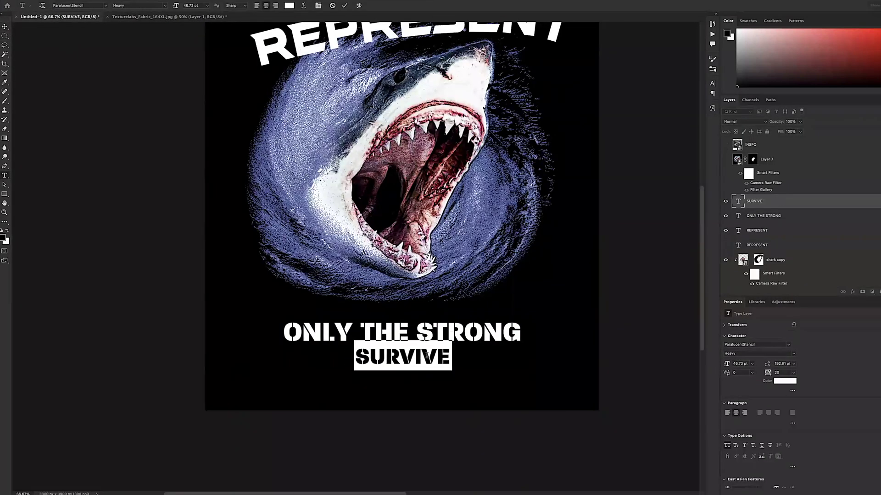
{"action": "left_click", "coordinate": [724, 146]}
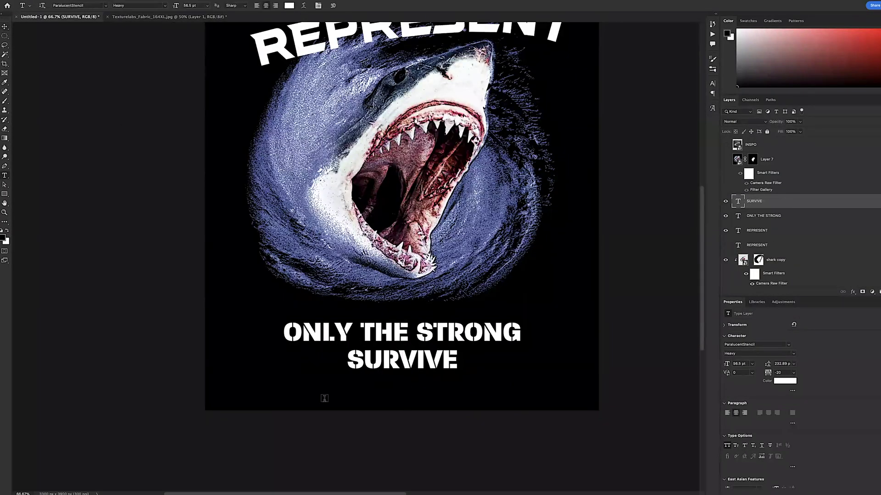
Add a two-line MANCHESTER ENGLAND text in Helvetica Neue Condensed Black, 19.84 pt, and centre it below SURVIVE
{"action": "left_click", "coordinate": [324, 398]}
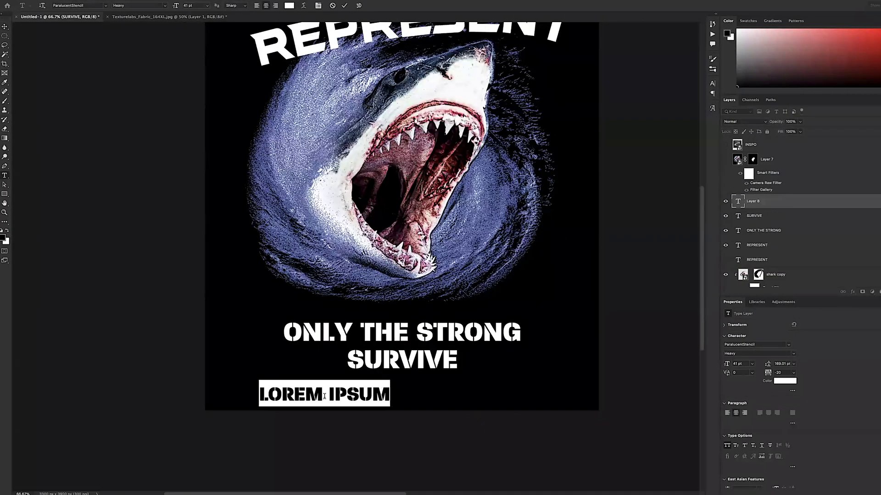
{"action": "key", "text": "ctrl+a"}
{"action": "left_click", "coordinate": [713, 83]}
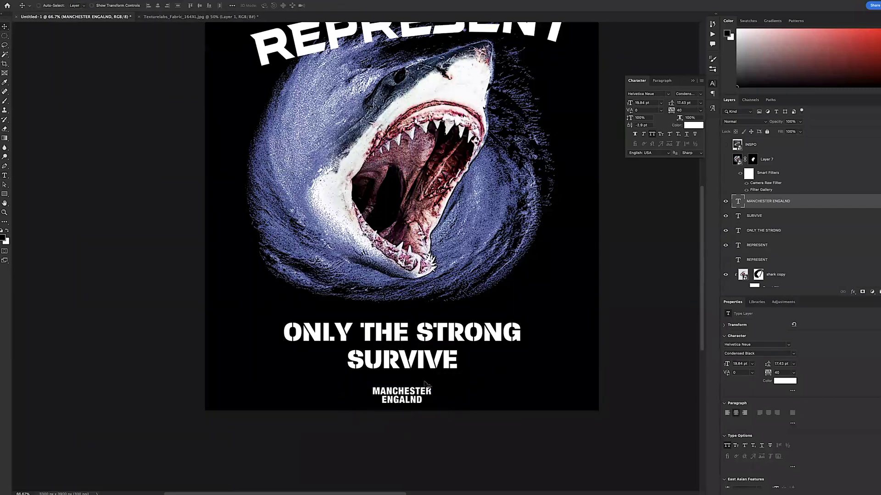
{"action": "left_click", "coordinate": [158, 6]}
{"action": "key", "text": "ctrl+d"}
Recolour the ONLY THE STRONG and SURVIVE text from white to red
{"action": "double_click", "coordinate": [737, 231]}
{"action": "left_click", "coordinate": [693, 125]}
{"action": "left_click", "coordinate": [602, 185]}
{"action": "left_click", "coordinate": [686, 167]}
{"action": "double_click", "coordinate": [738, 216]}
Apply a Color Overlay to the MANCHESTER ENGLAND text, using the red sampled from the slogan
{"action": "left_click", "coordinate": [768, 201]}
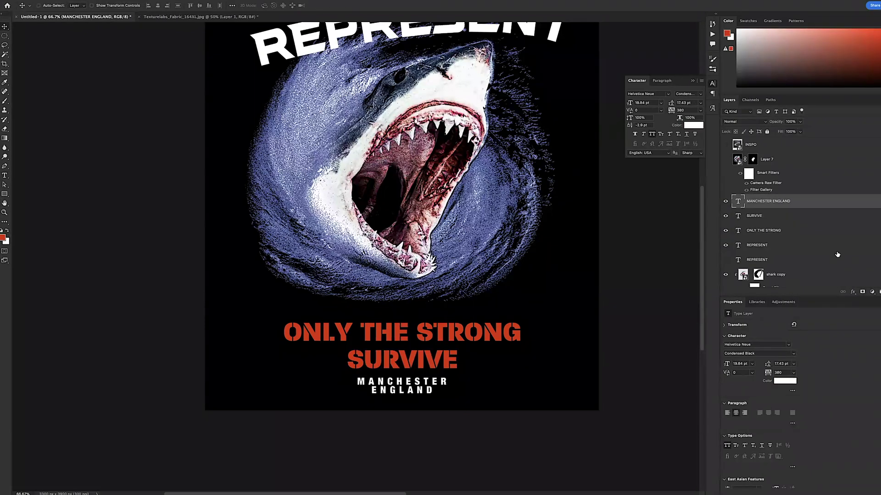
{"action": "left_click", "coordinate": [853, 292]}
{"action": "left_click", "coordinate": [865, 355]}
{"action": "left_click", "coordinate": [656, 146]}
{"action": "left_click", "coordinate": [423, 329]}
{"action": "left_click", "coordinate": [686, 167]}
{"action": "left_click", "coordinate": [739, 123]}
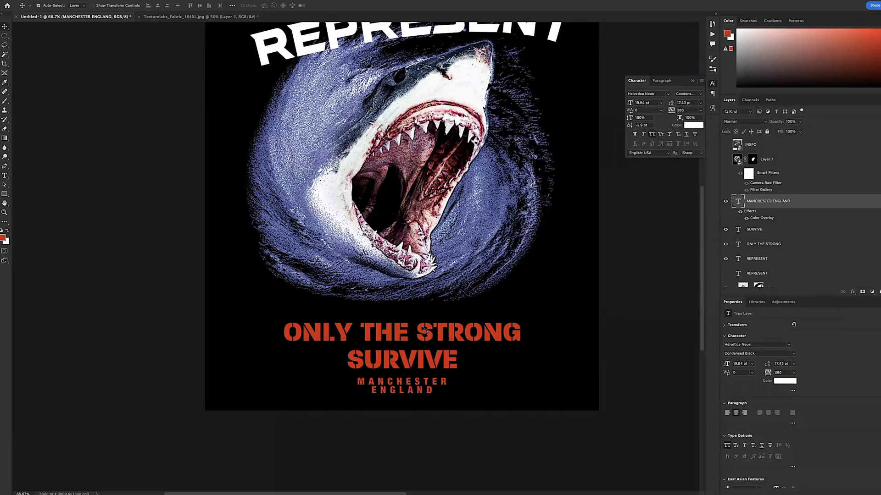
Reposition the slogan text and group the ONLY THE STRONG, SURVIVE and MANCHESTER ENGLAND layers under the name strong
{"action": "left_click", "coordinate": [773, 243]}
{"action": "left_click_drag", "start_coordinate": [480, 327], "coordinate": [459, 323]}
{"action": "left_click", "coordinate": [770, 202], "text": "shift"}
{"action": "left_click", "coordinate": [766, 230]}
{"action": "left_click", "coordinate": [739, 248], "text": "shift"}
{"action": "key", "text": "ctrl+g"}
{"action": "double_click", "coordinate": [752, 198]}
{"action": "type", "text": "strong"}
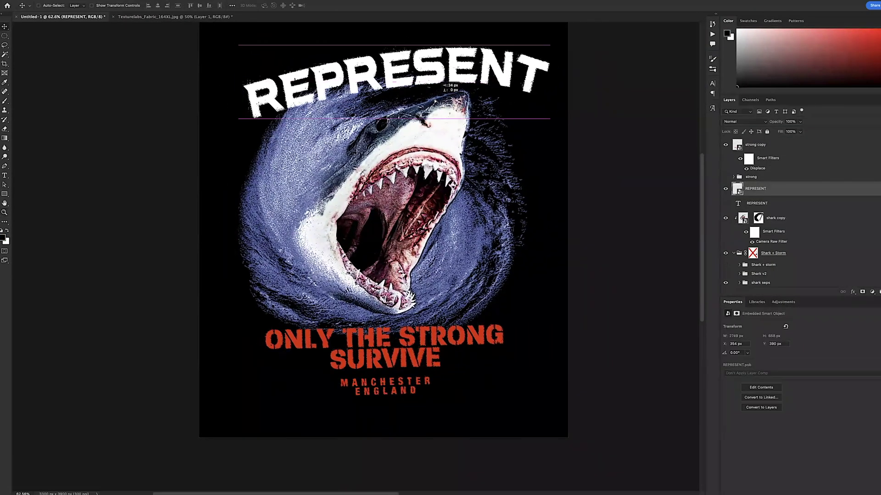
Move the curved REPRESENT title to X 334 px, Y 402 px, and select the slogan and title layers together
{"action": "left_click_drag", "start_coordinate": [435, 101], "coordinate": [429, 103]}
{"action": "scroll", "coordinate": [763, 204], "scroll_direction": "up", "scroll_amount": 3}
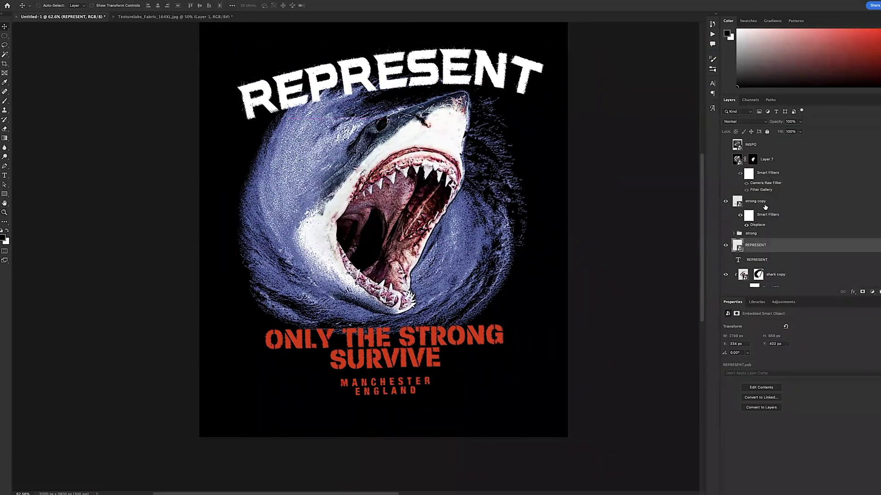
{"action": "left_click", "coordinate": [763, 202]}
{"action": "scroll", "coordinate": [761, 202], "scroll_direction": "down", "scroll_amount": 2}
{"action": "left_click", "coordinate": [759, 200]}
{"action": "left_click", "coordinate": [760, 159], "text": "shift"}
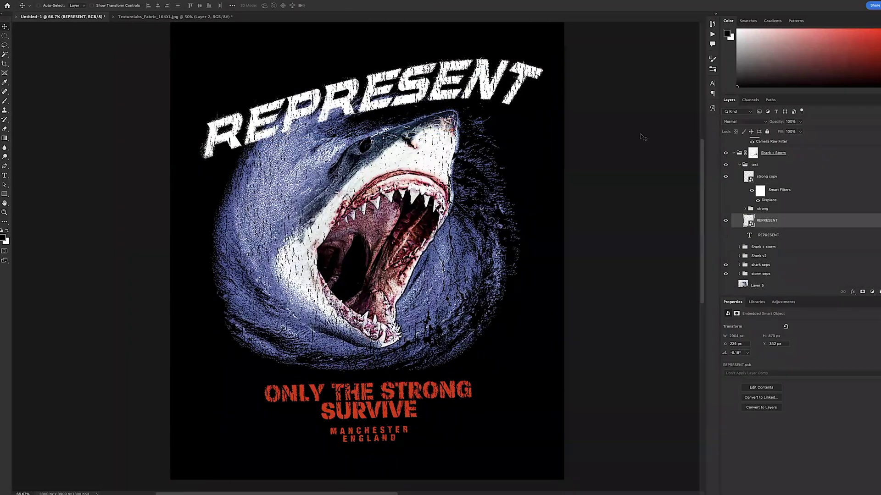
Duplicate the slanted REPRESENT smart object below the original and open the copy's layer commands
{"action": "right_click", "coordinate": [779, 226]}
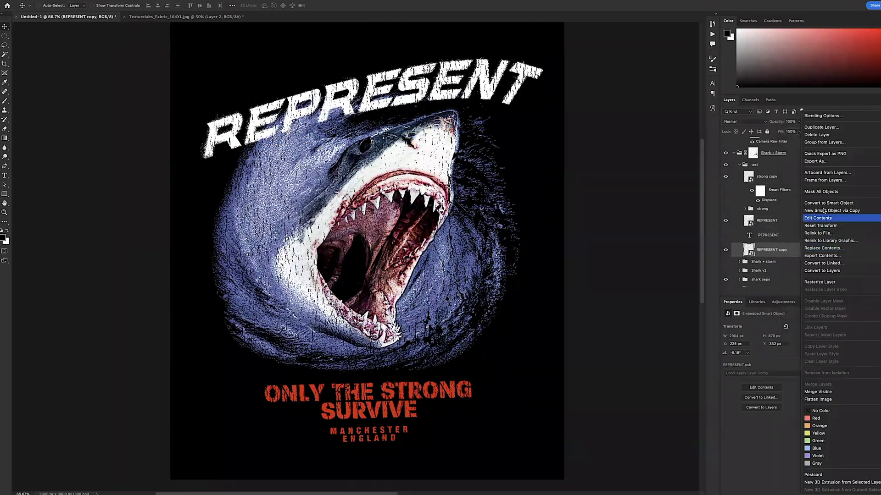